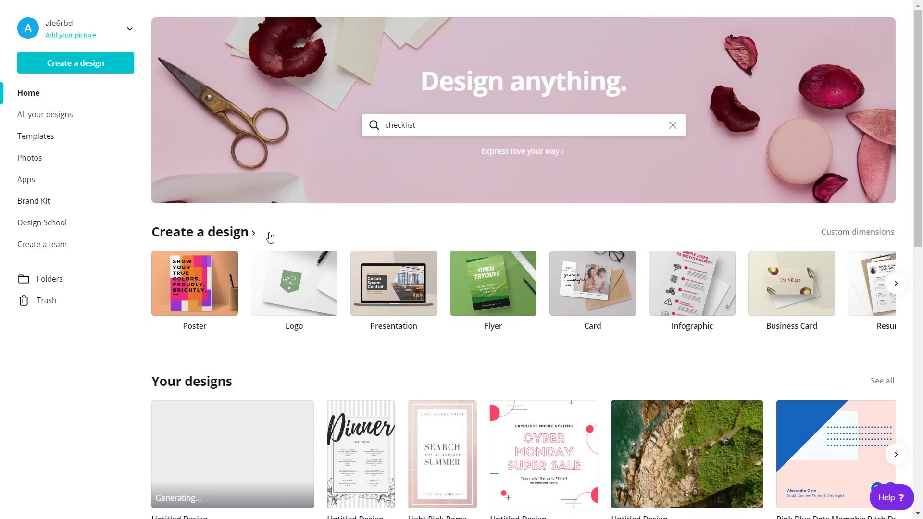
Browse the design types list, then go back to the Canva home page.
click(294, 239)
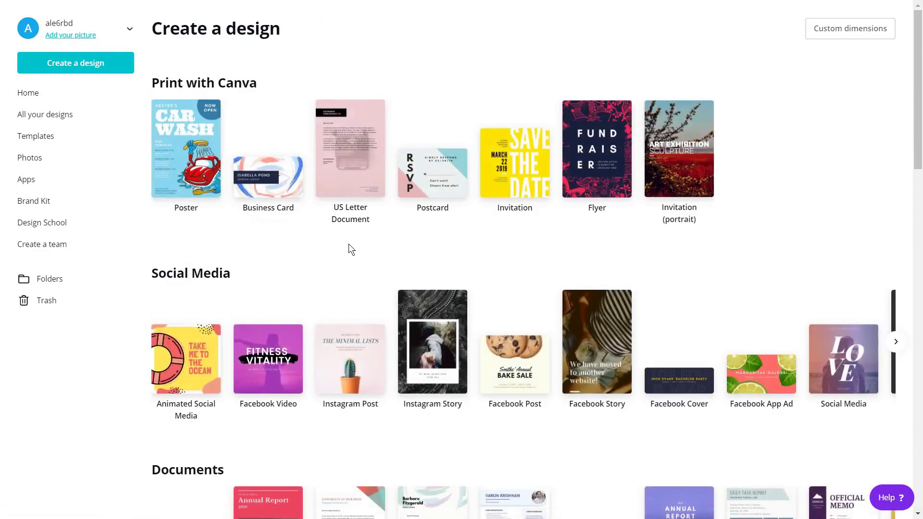
key(alt+Left)
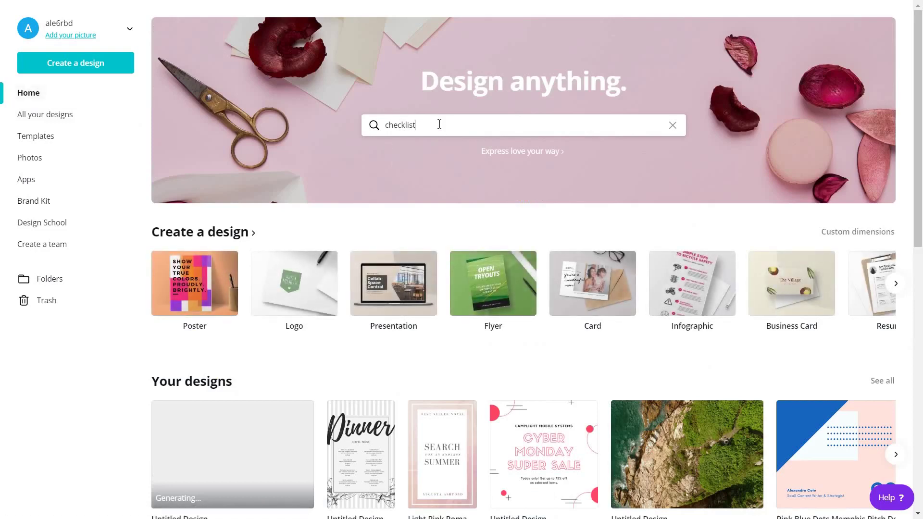
key(Return)
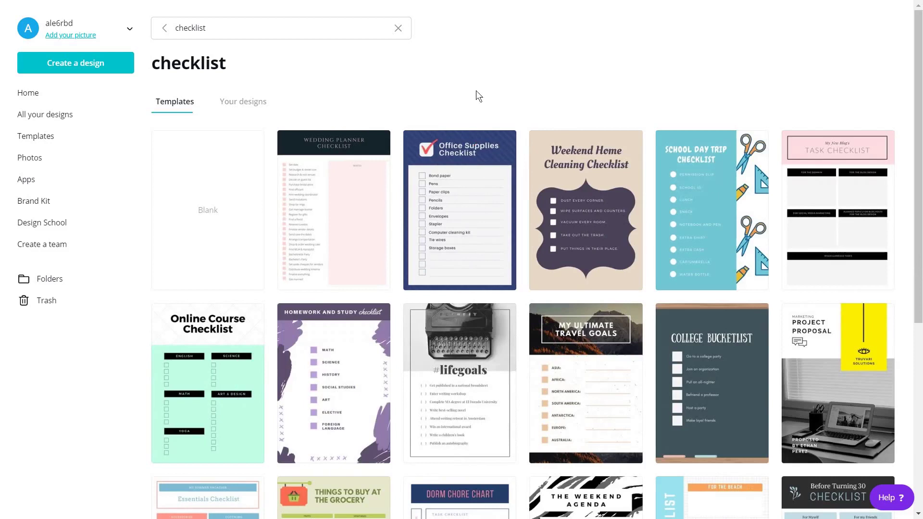
scroll(581, 238, down, 5)
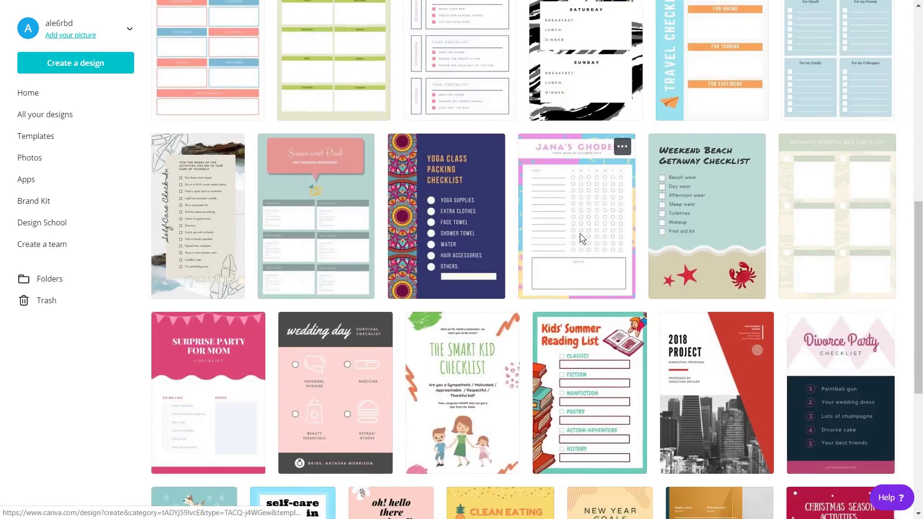
scroll(580, 238, down, 5)
mouse_move(718, 132)
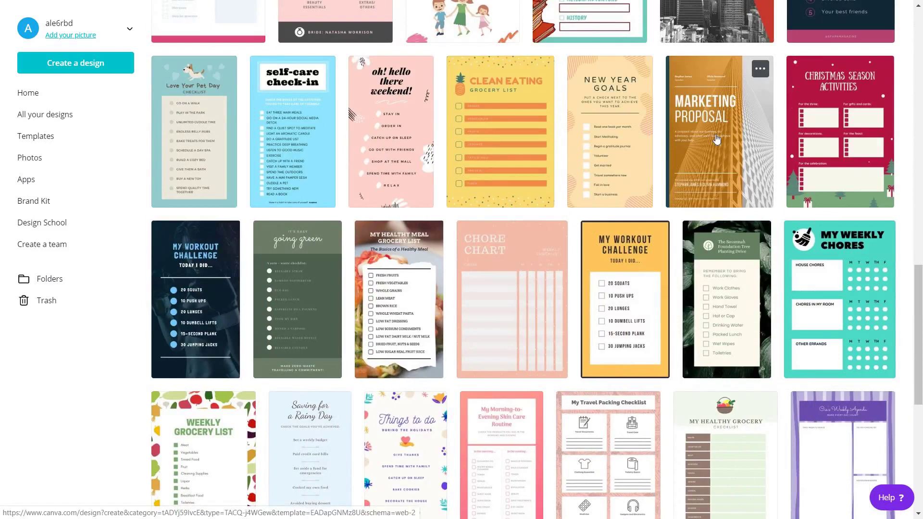
scroll(716, 138, up, 5)
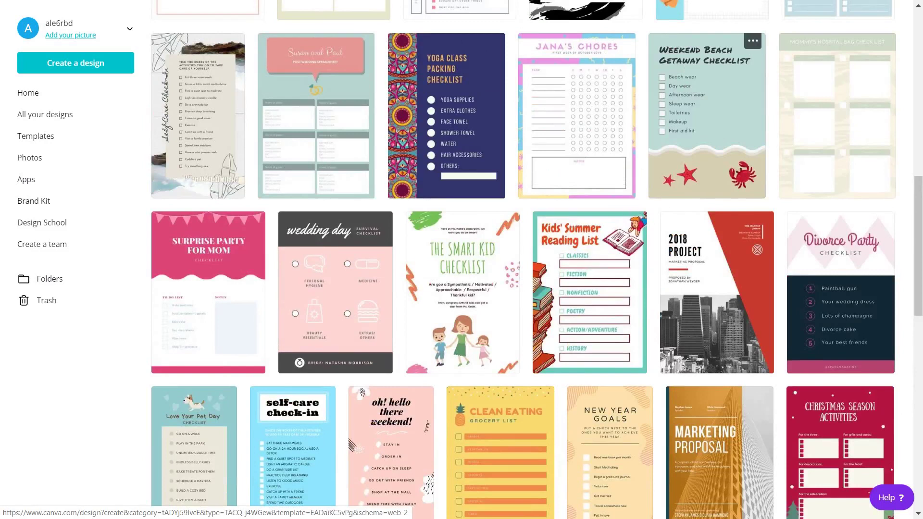
scroll(700, 83, up, 6)
scroll(700, 83, up, 3)
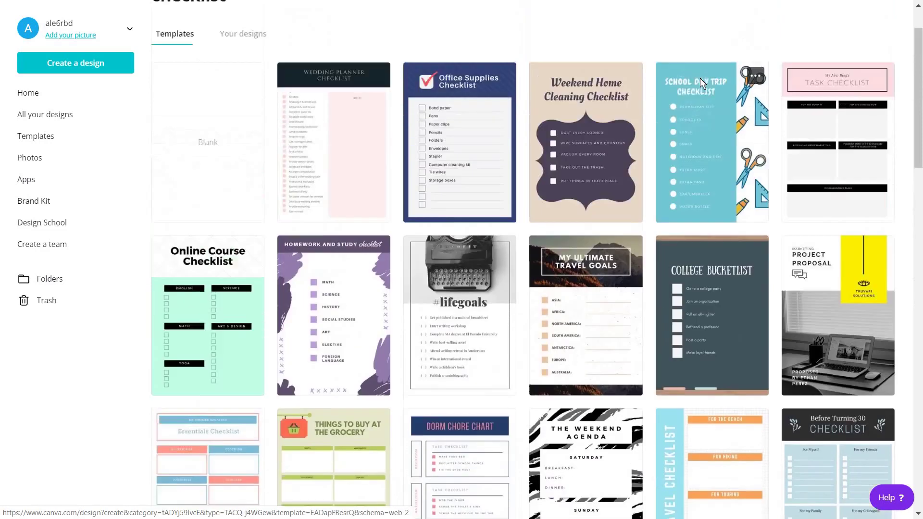
scroll(626, 228, down, 5)
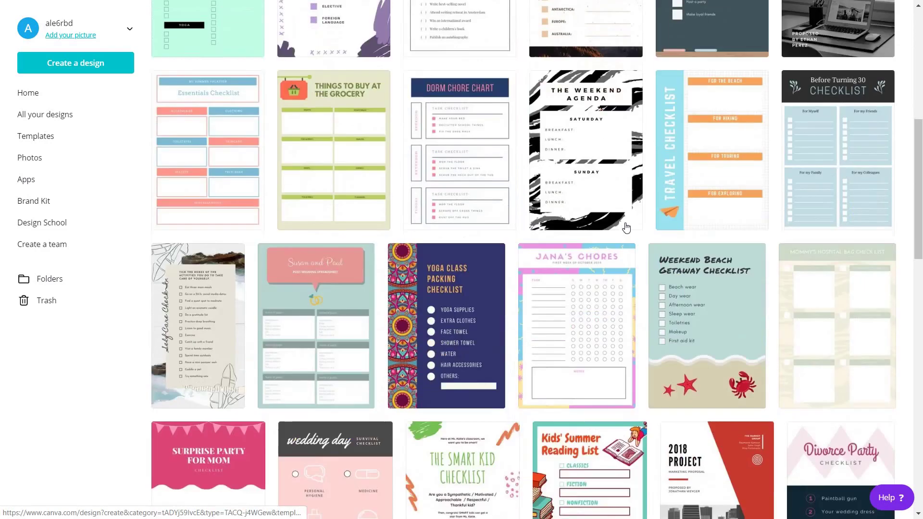
scroll(626, 228, down, 5)
scroll(626, 228, down, 5)
scroll(625, 228, down, 2)
scroll(624, 202, up, 10)
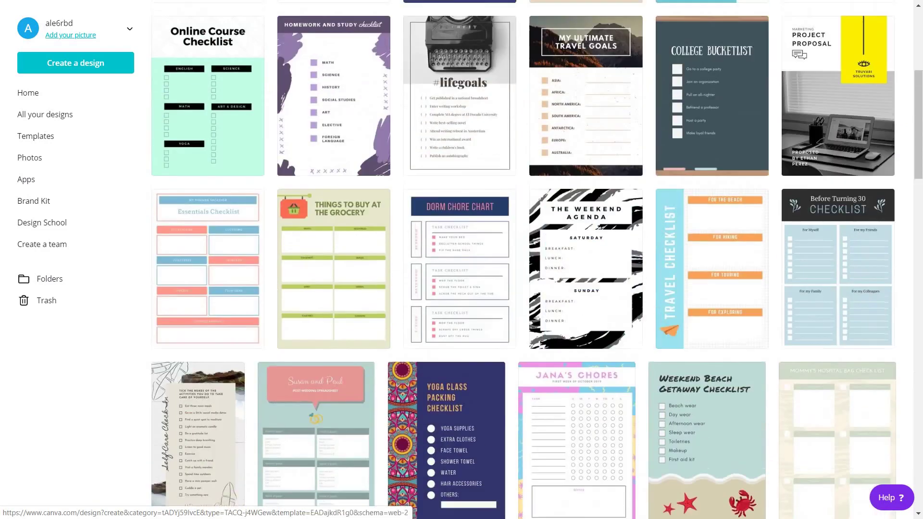
scroll(622, 173, up, 2)
scroll(622, 173, up, 2)
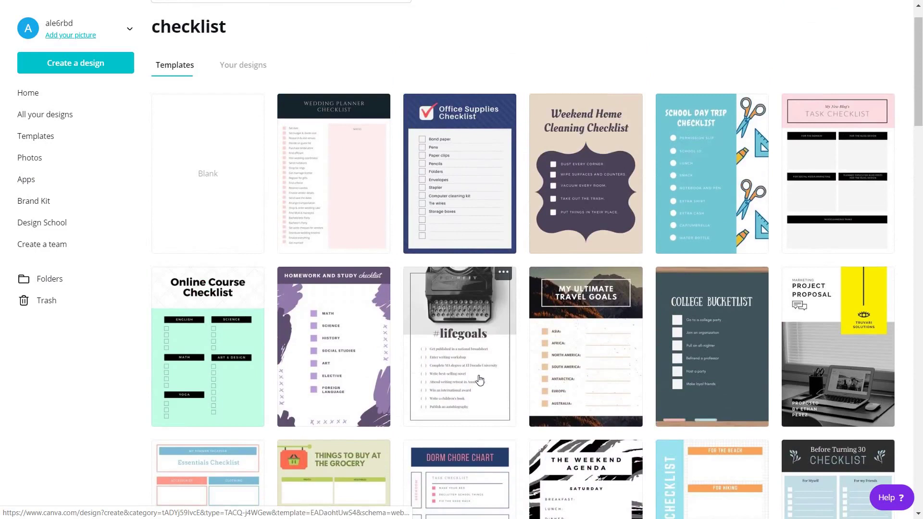
mouse_move(459, 97)
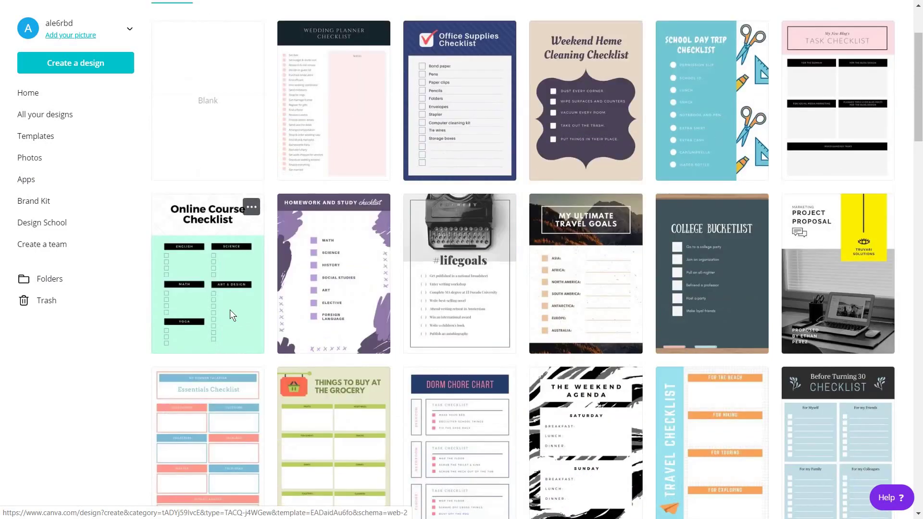
Open the Online Course Checklist template and replace its title with ON-PAGE SEO FACTORS.
click(230, 310)
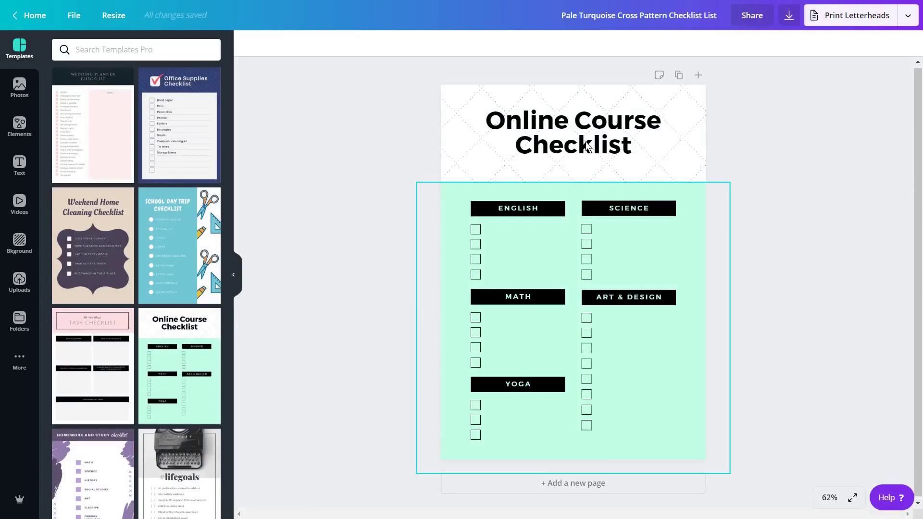
double_click(621, 145)
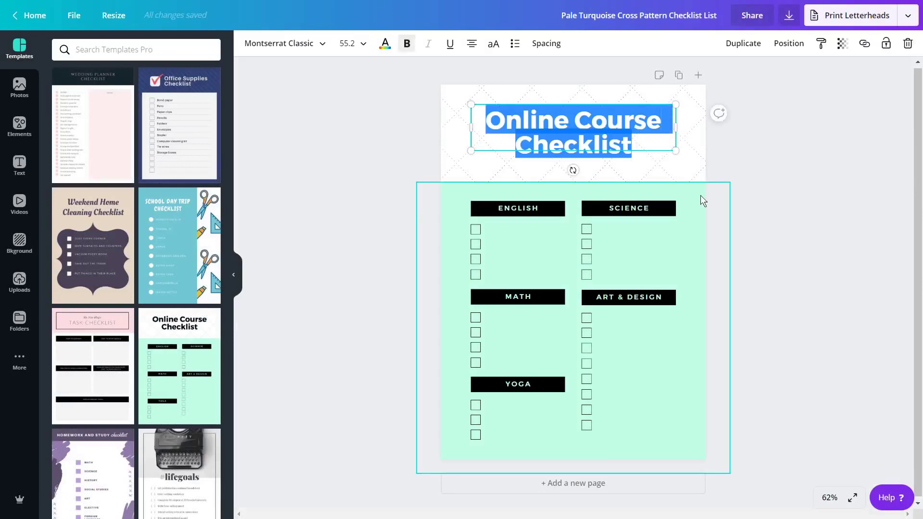
text(ON-PAGE SEO FACTORS)
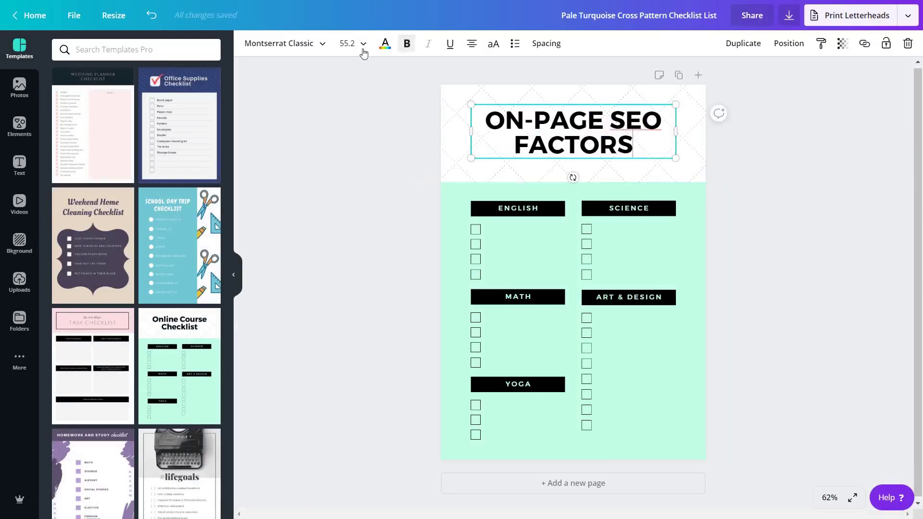
Set the title to size 36 and position it near the top of the page.
click(361, 44)
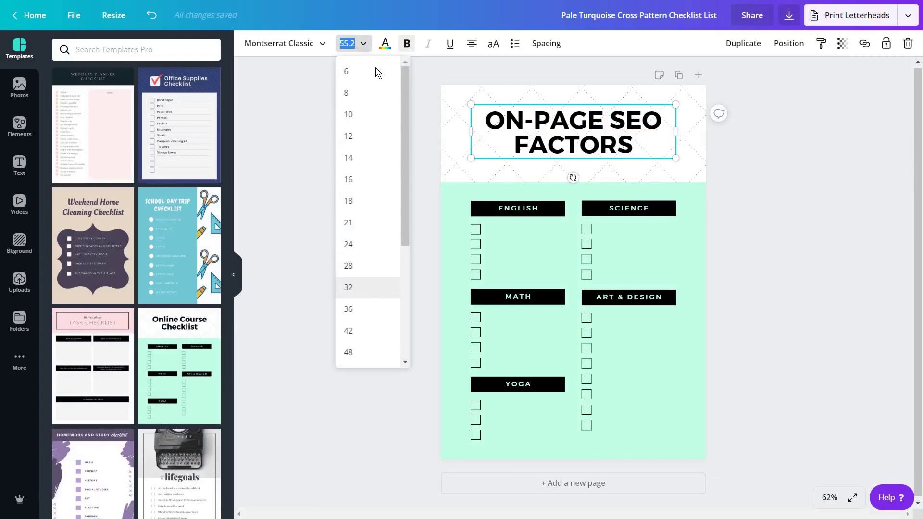
text(32)
key(Return)
click(349, 44)
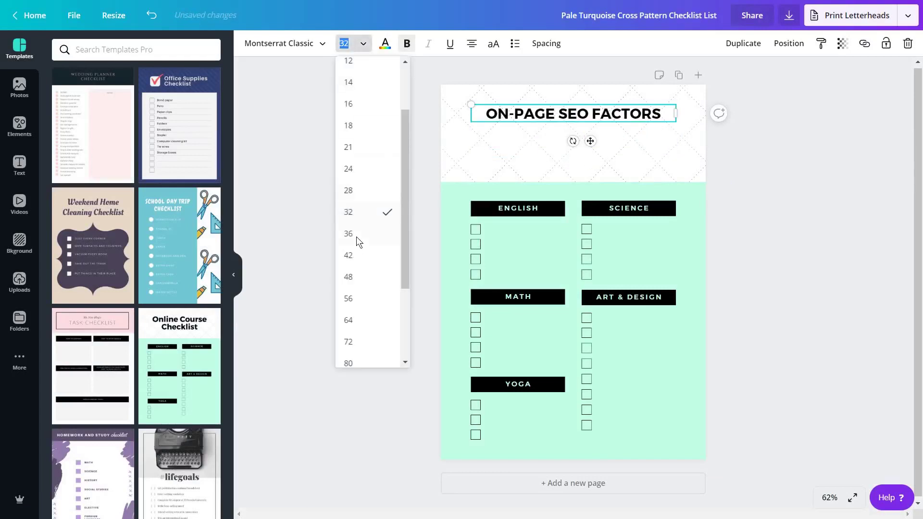
click(355, 235)
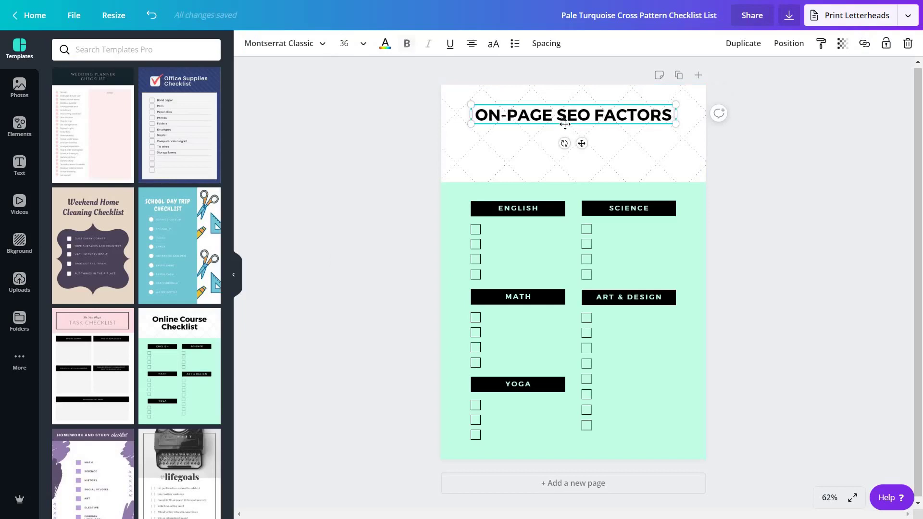
mouse_move(560, 116)
mouse_down()
mouse_move(574, 123)
mouse_move(550, 123)
mouse_move(560, 123)
mouse_up()
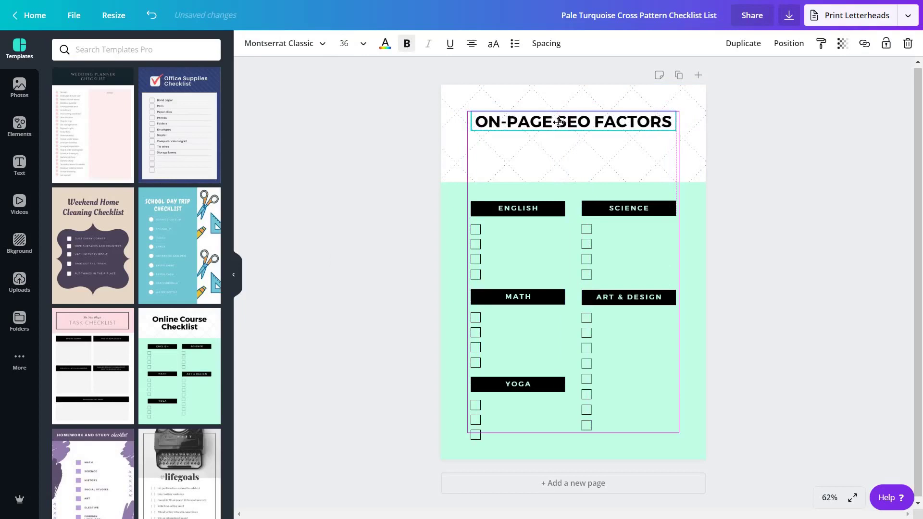
drag(560, 122, 559, 128)
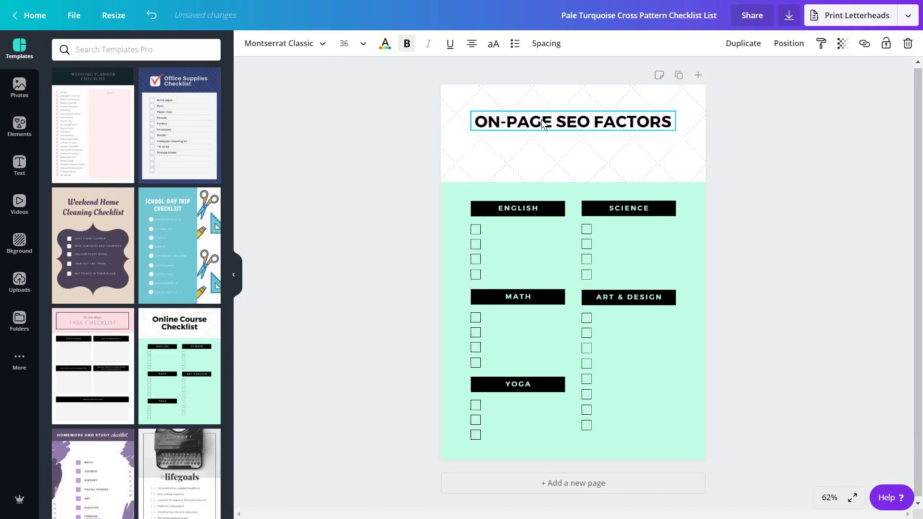
Change the heading font to Amiko Bold after trying Aileron Heavy.
click(284, 43)
scroll(145, 253, down, 1)
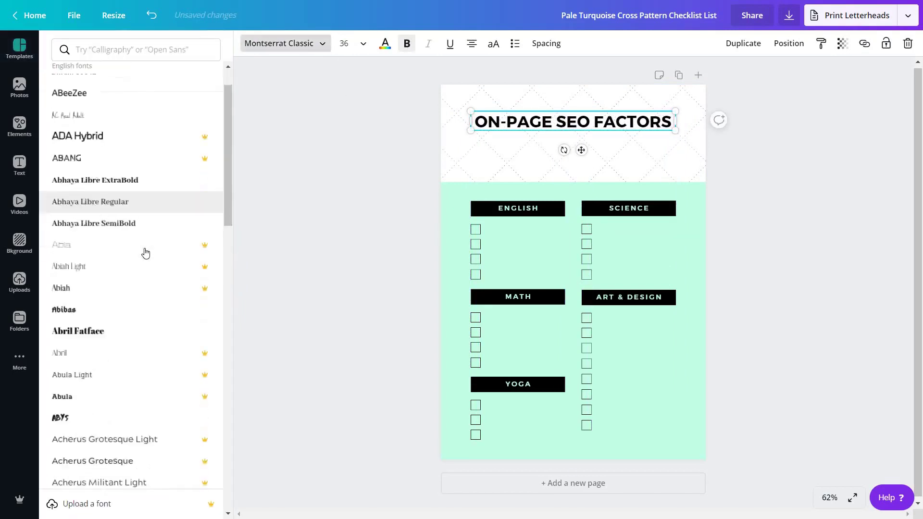
scroll(145, 249, down, 2)
scroll(131, 291, down, 5)
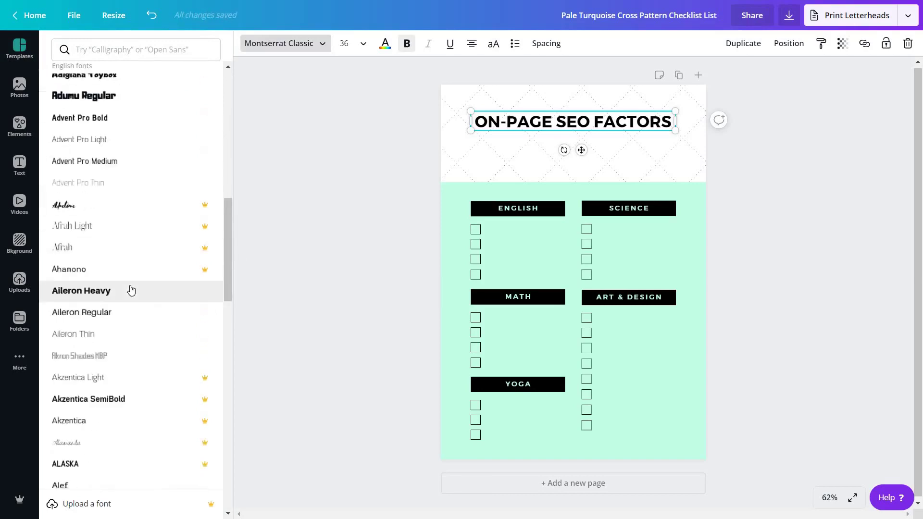
scroll(130, 290, down, 3)
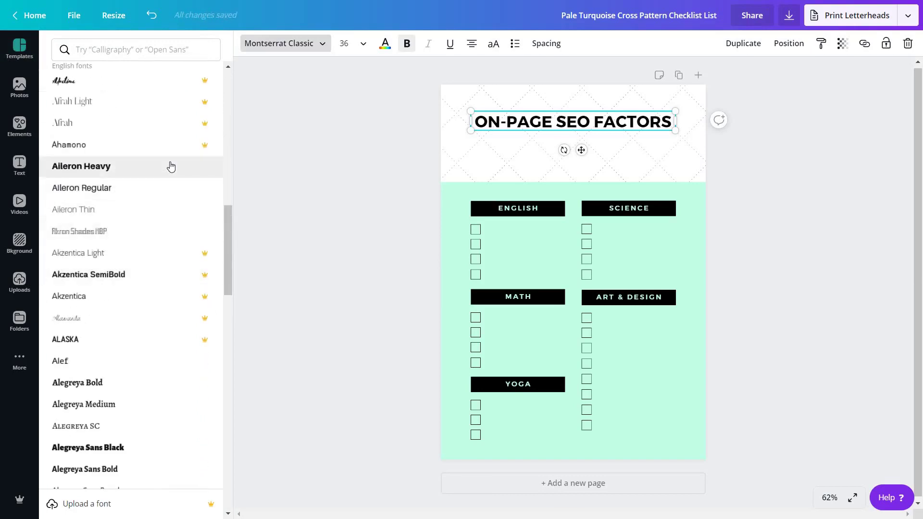
click(171, 166)
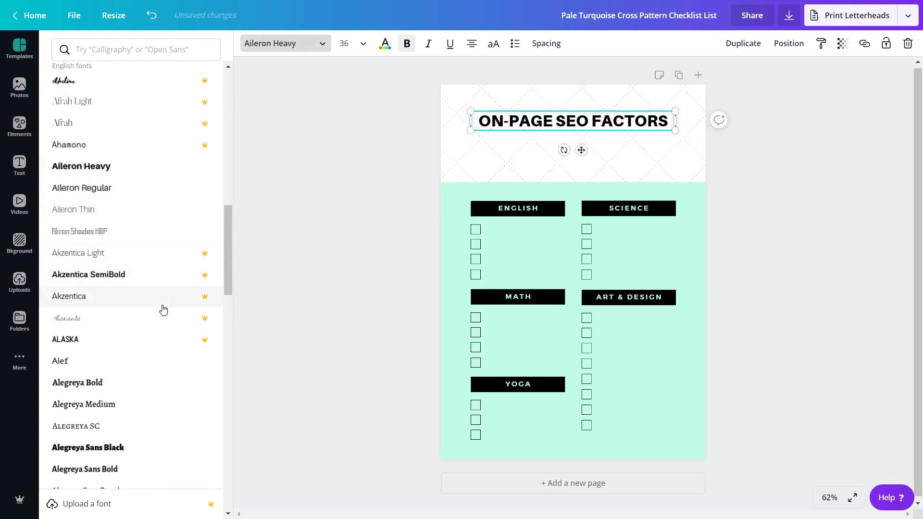
scroll(164, 310, down, 10)
click(156, 289)
scroll(151, 258, down, 6)
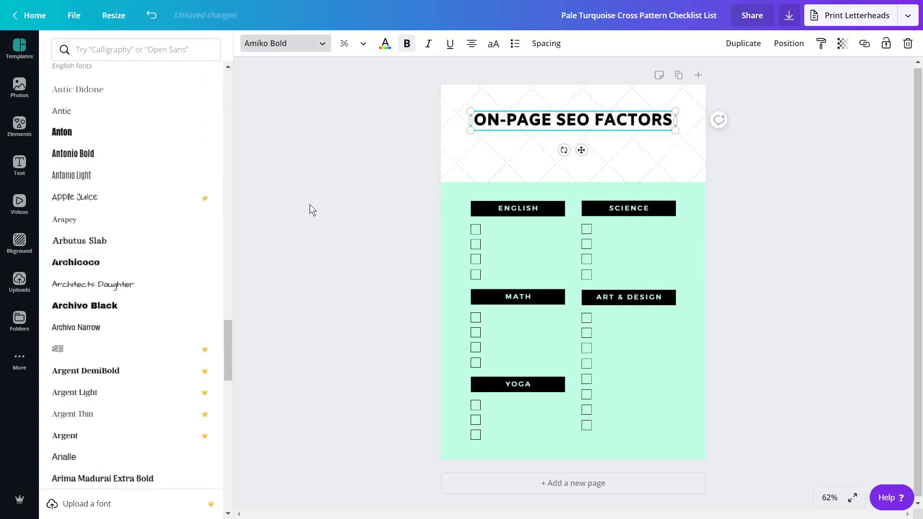
click(514, 298)
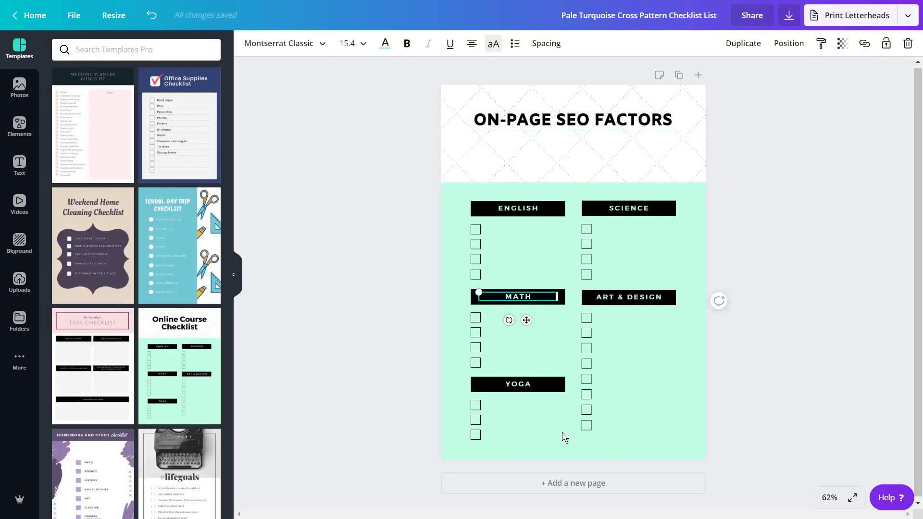
Delete the YOGA, MATH, SCIENCE and ART & DESIGN sections, leaving only ENGLISH.
click(509, 384)
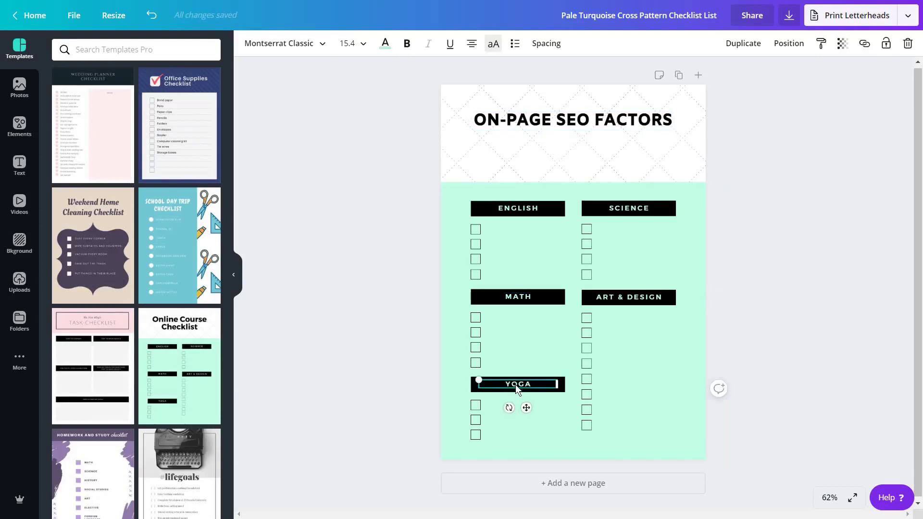
key(Delete)
click(500, 389)
key(Delete)
click(476, 421)
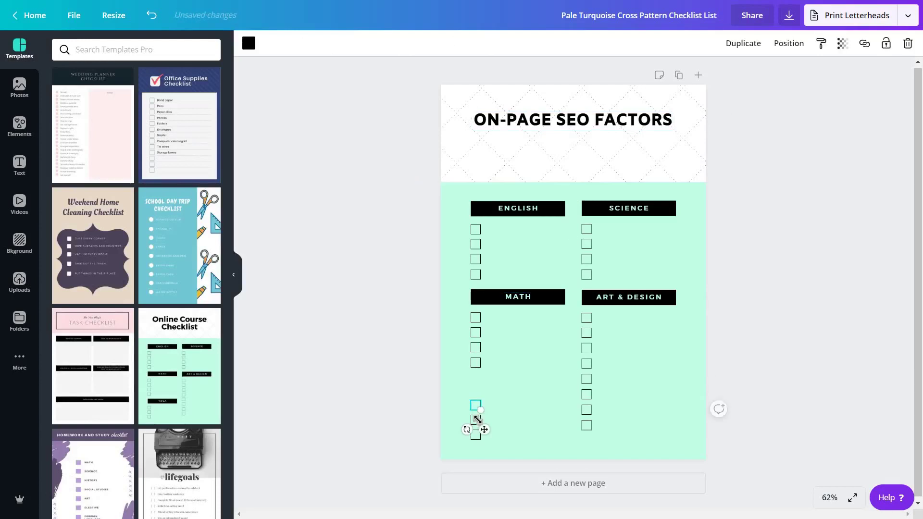
key(Delete)
Unlock the mint background block and resize it to start just below the heading.
key(alt+shift+l)
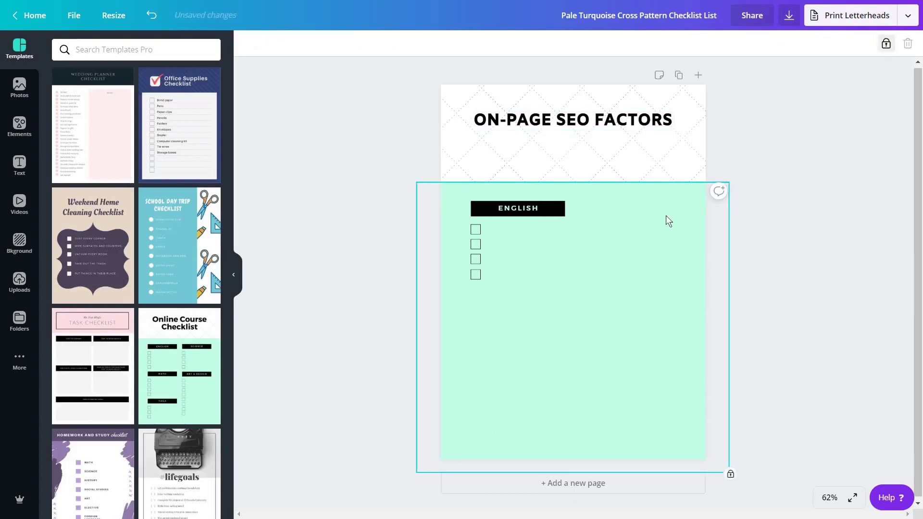
click(504, 208)
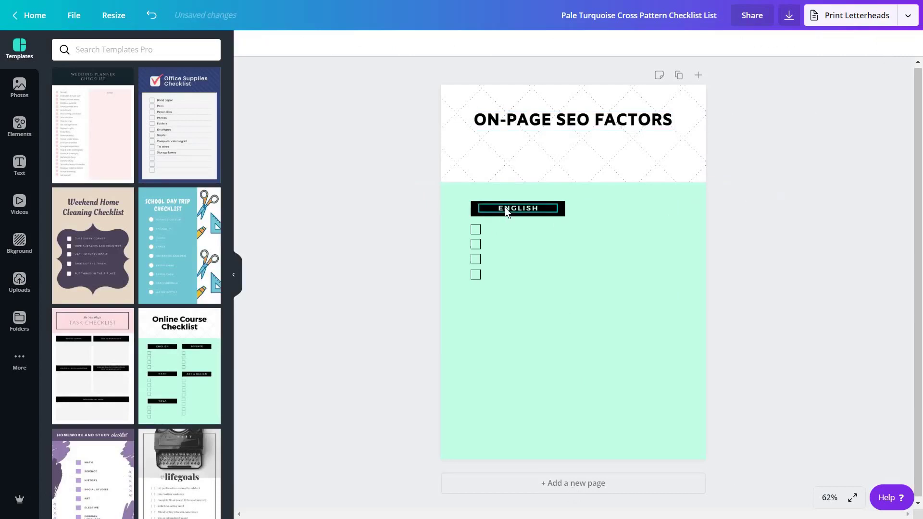
click(549, 188)
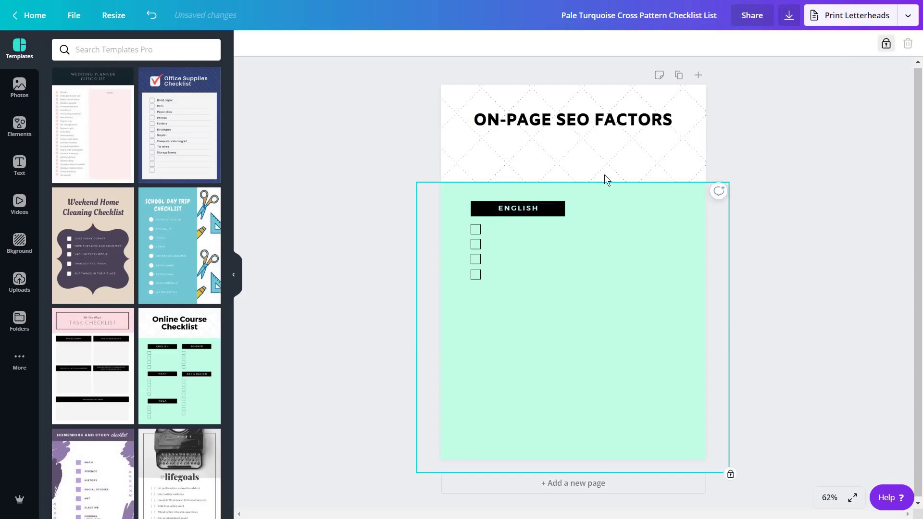
key(alt+shift+l)
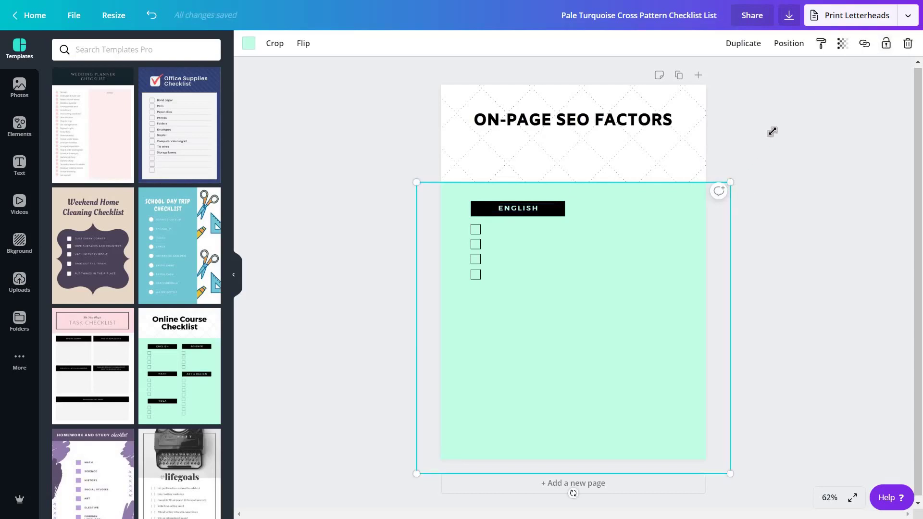
drag(730, 182, 768, 147)
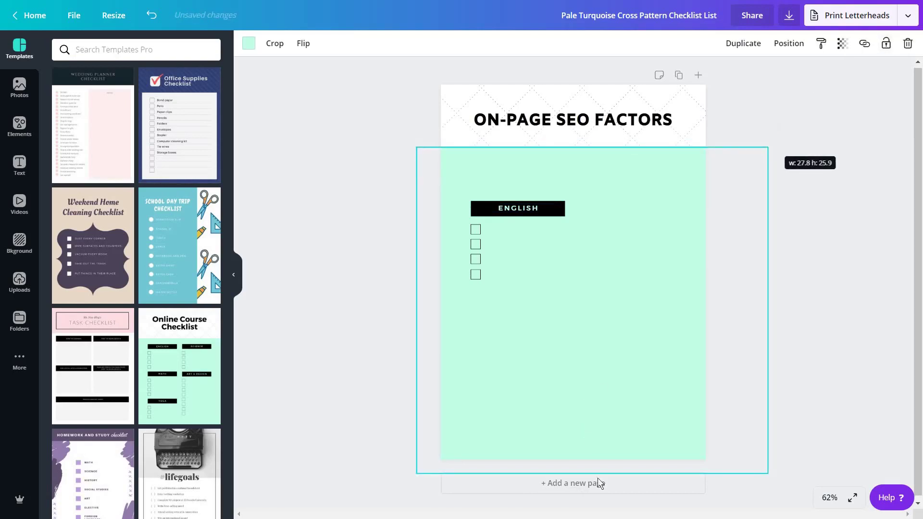
mouse_move(767, 474)
mouse_down()
mouse_move(735, 435)
mouse_move(744, 439)
mouse_up()
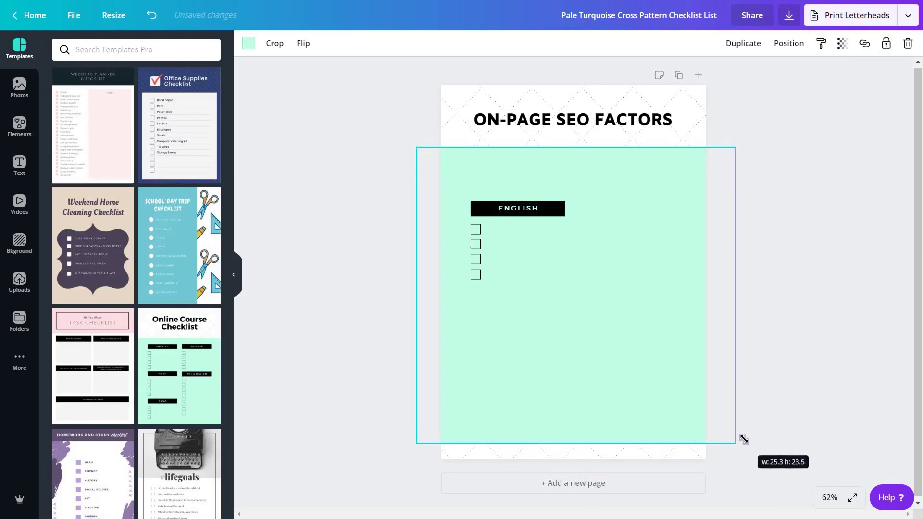
Lock the mint background block in place.
key(Escape)
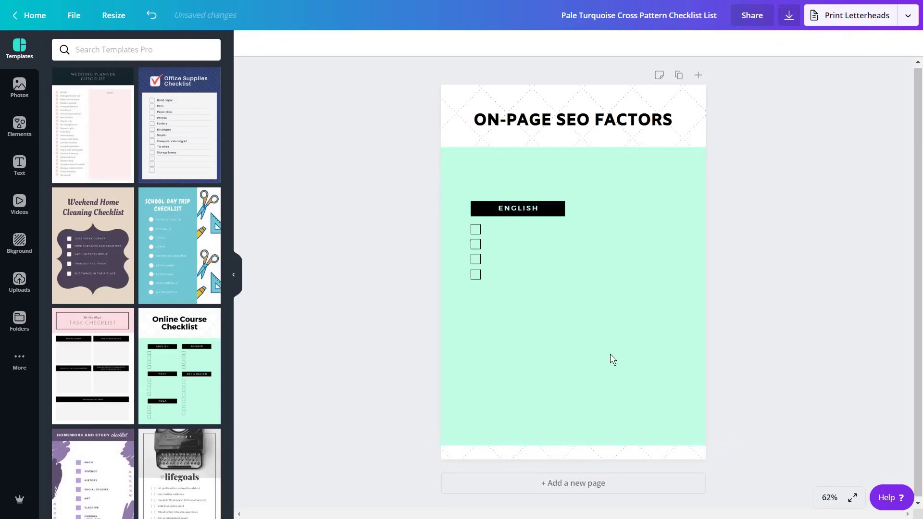
click(610, 359)
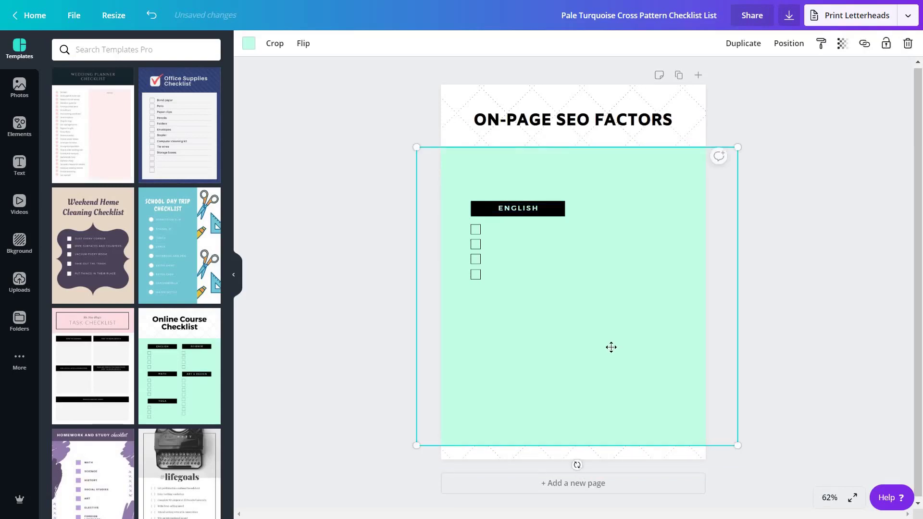
click(885, 43)
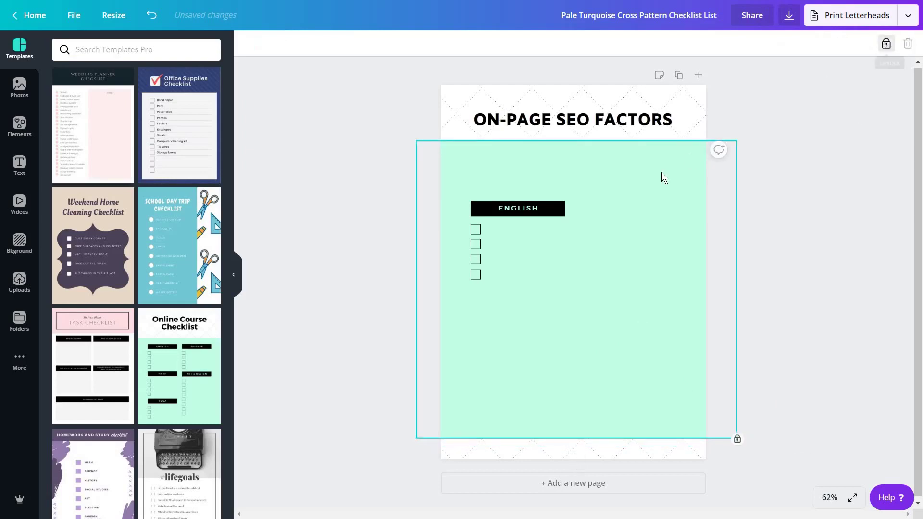
Enlarge and centre the ENGLISH heading and checkboxes, nudging the ENGLISH text left.
click(592, 208)
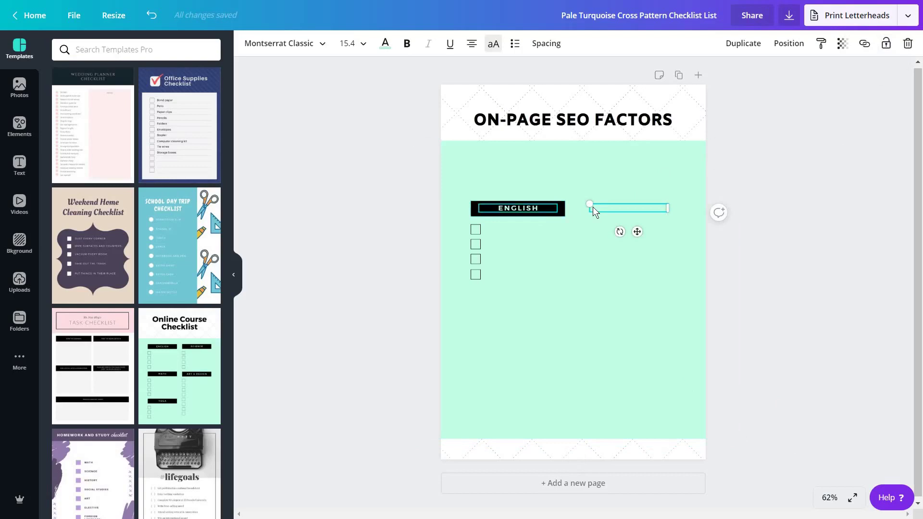
drag(684, 165, 387, 330)
drag(526, 208, 585, 178)
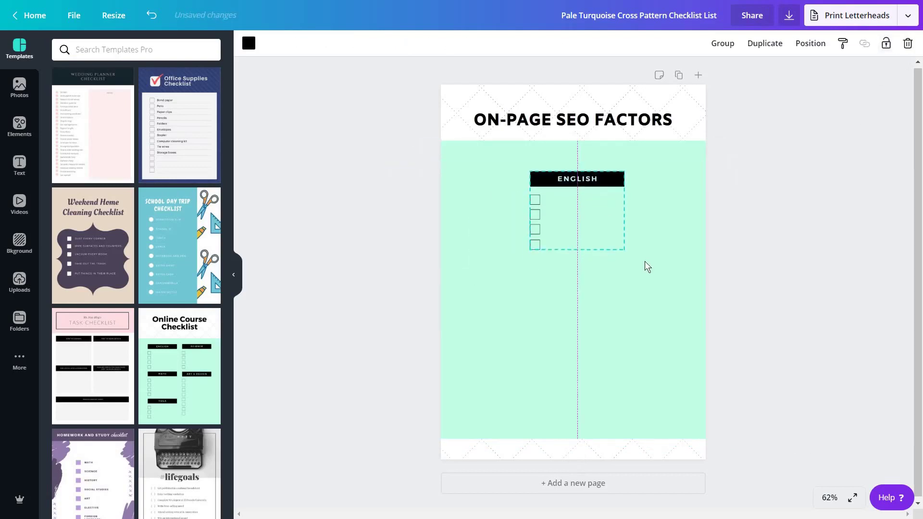
drag(625, 250, 703, 314)
drag(651, 187, 628, 182)
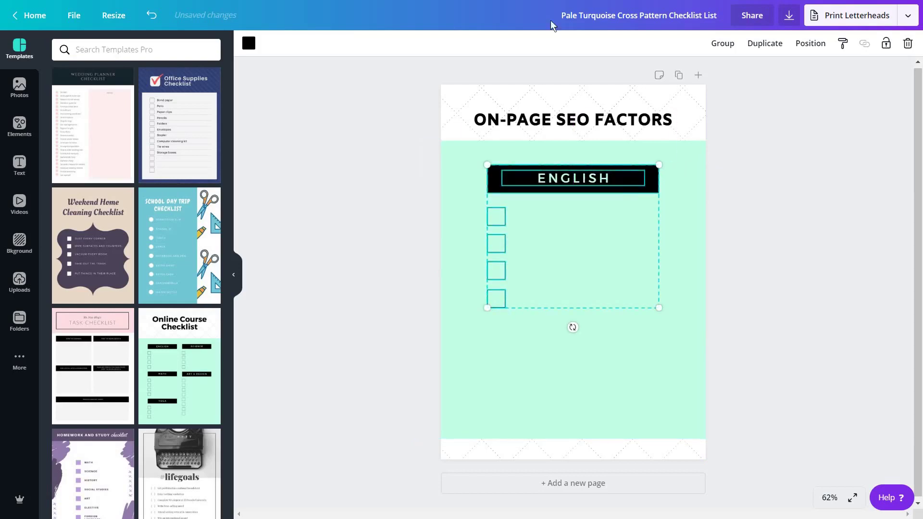
key(Escape)
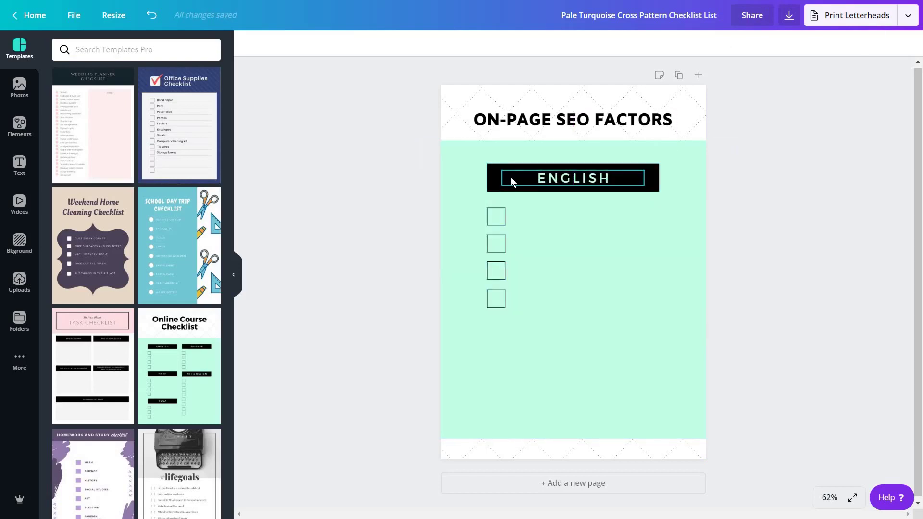
click(509, 179)
drag(512, 177, 506, 178)
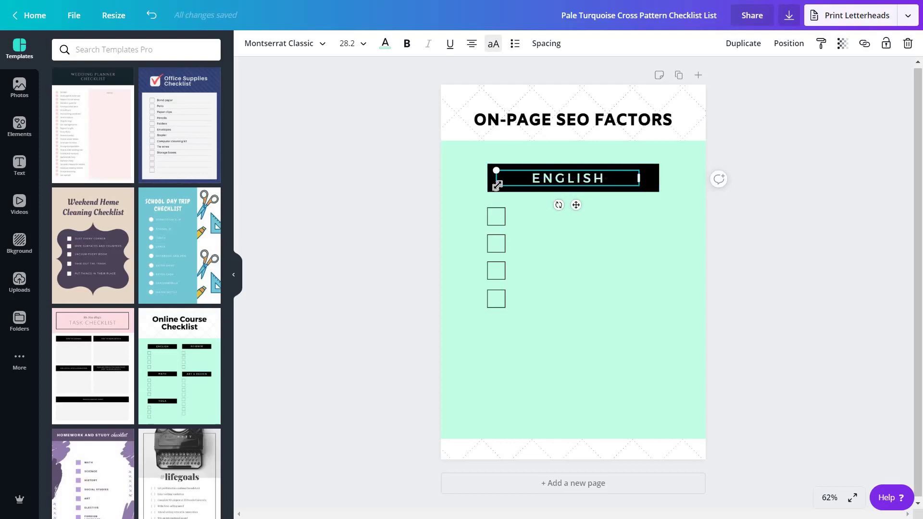
Group the ENGLISH banner with its text and relabel it KEYWORD IN TITLE TAG.
shift+click(657, 184)
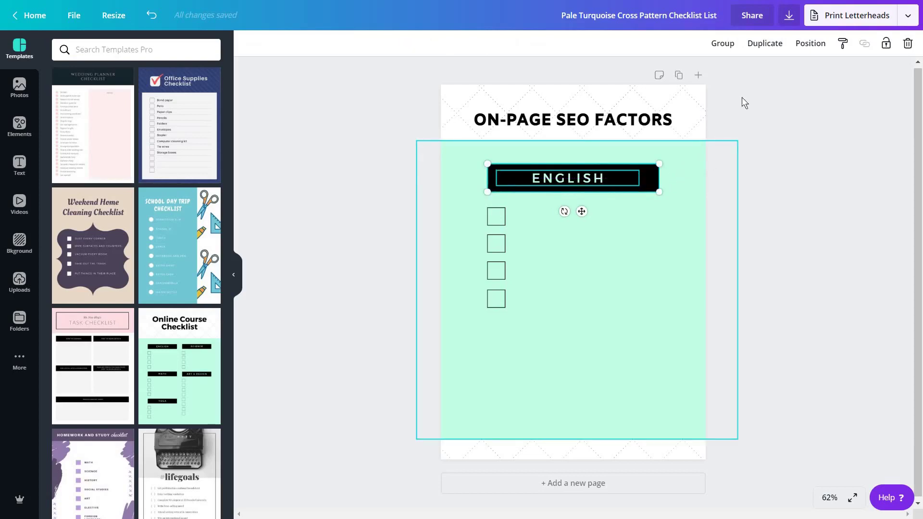
key(ctrl+g)
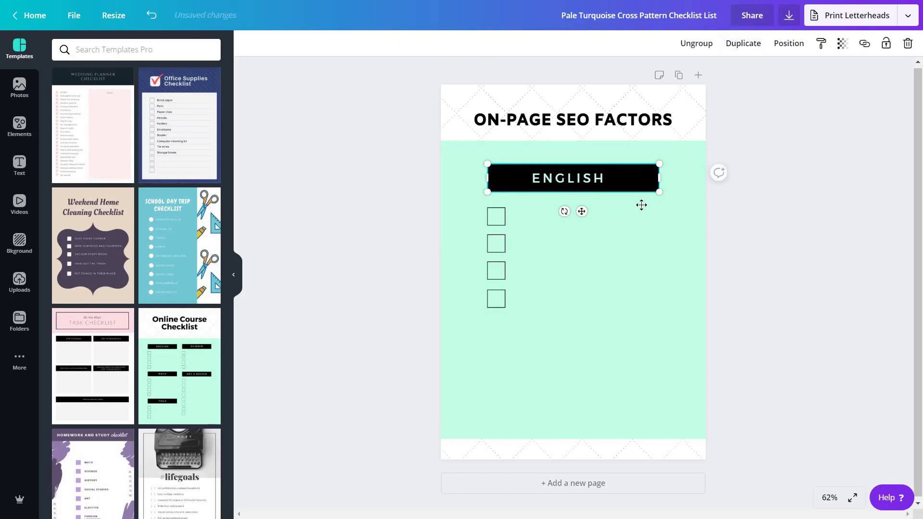
drag(594, 178, 621, 207)
key(ctrl+z)
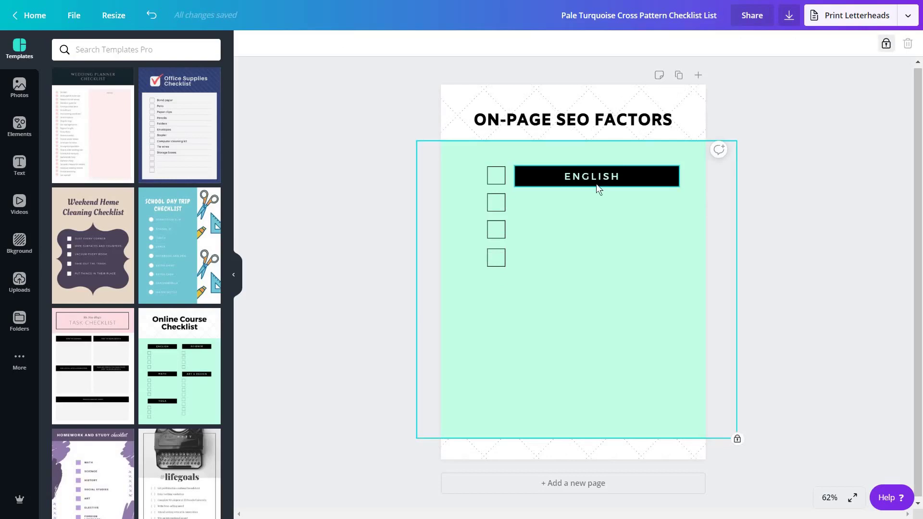
key(ctrl+z)
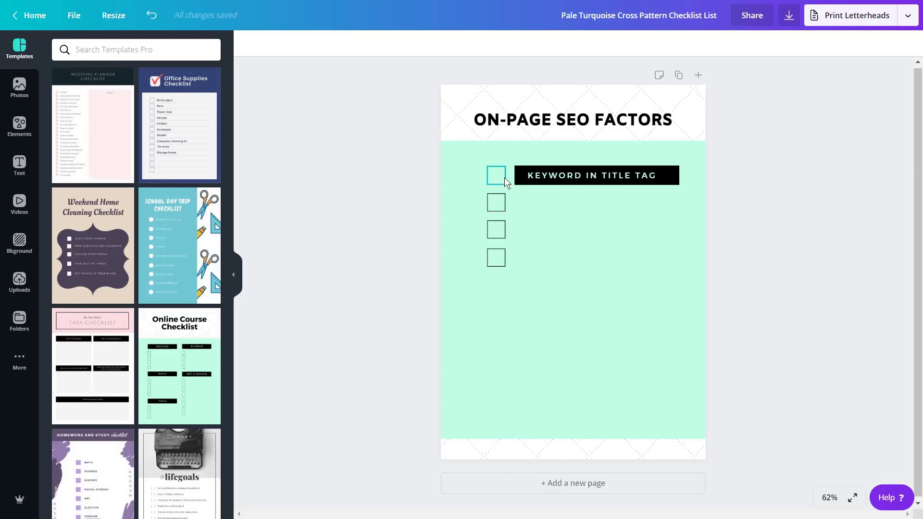
Align the KEYWORD IN TITLE TAG banner beside a checkbox and combine them into one row.
click(545, 176)
drag(544, 176, 550, 174)
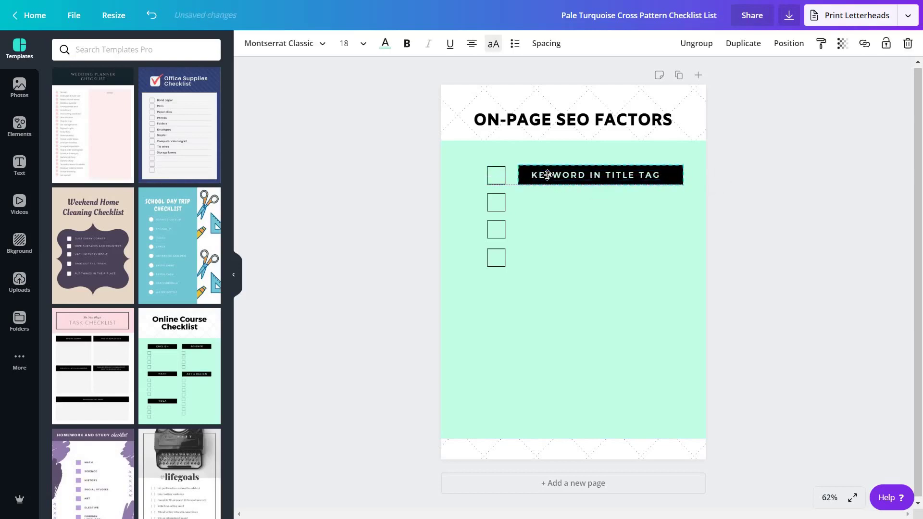
click(548, 175)
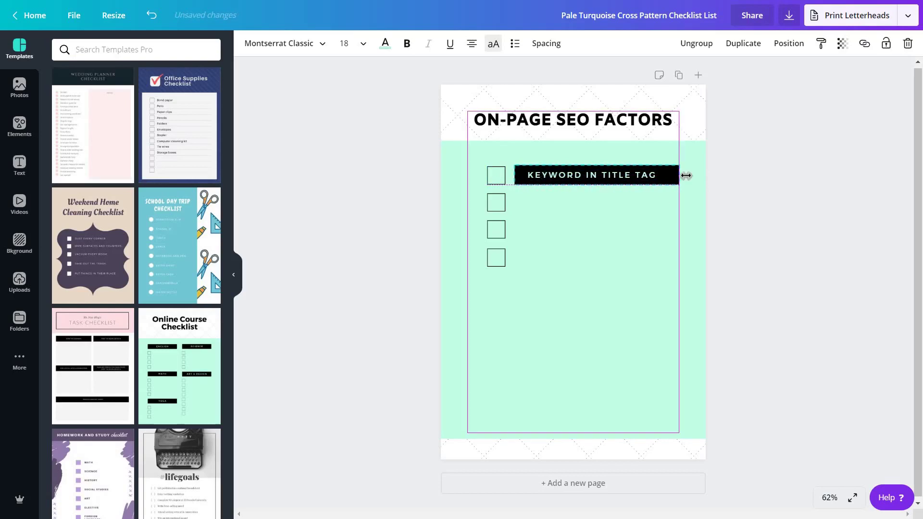
key(ctrl+z)
key(ctrl+z)
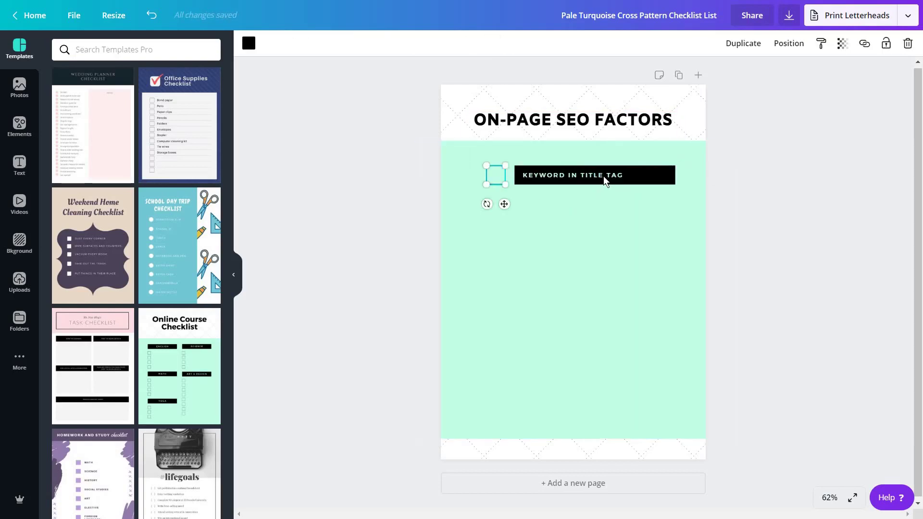
shift+click(656, 179)
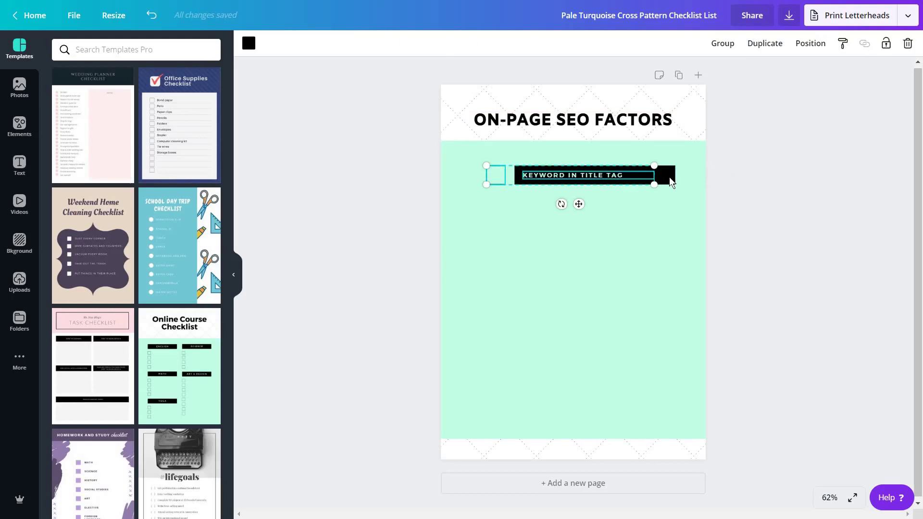
click(725, 45)
Duplicate the row into three evenly aligned rows, then select all three.
click(742, 43)
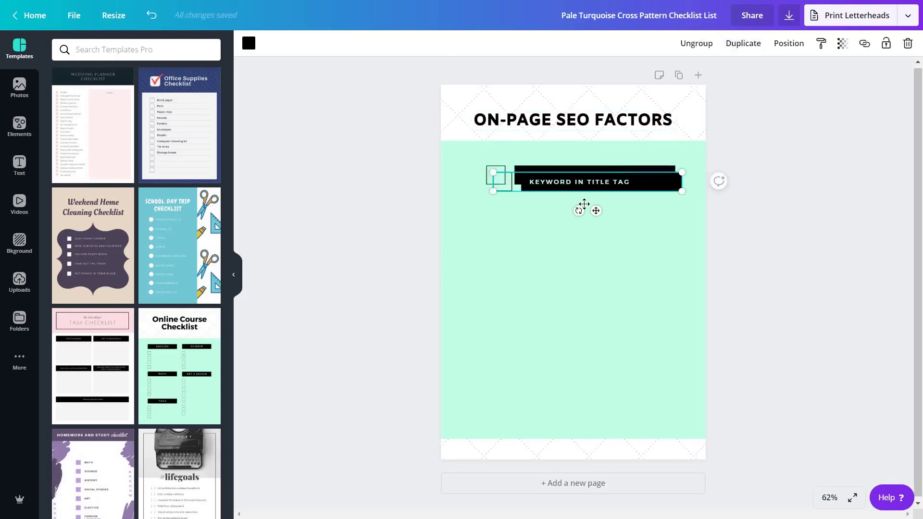
mouse_move(585, 204)
mouse_down()
mouse_move(579, 226)
mouse_move(624, 230)
mouse_up()
key(ctrl+d)
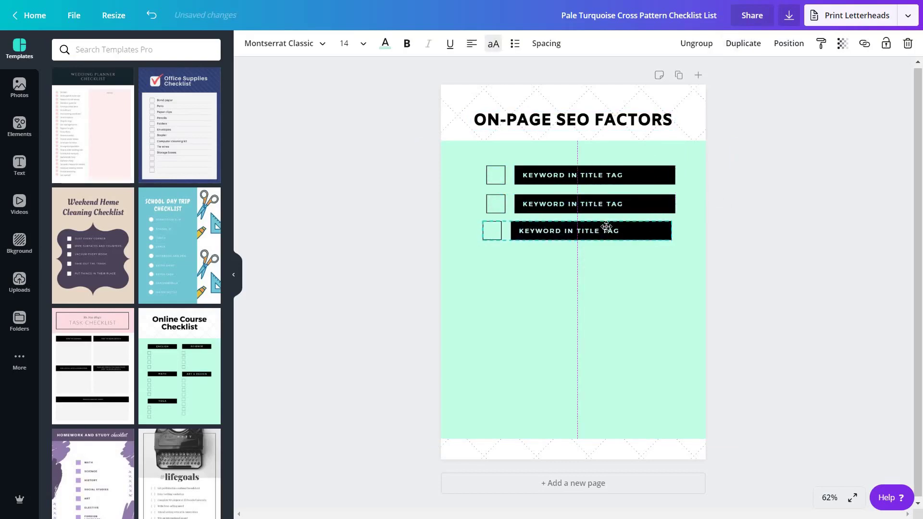
click(626, 229)
key(Escape)
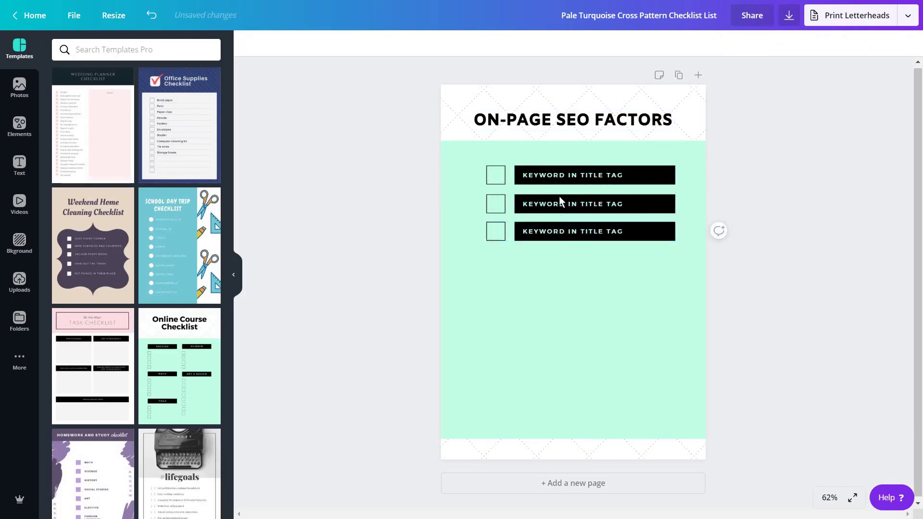
drag(556, 204, 557, 202)
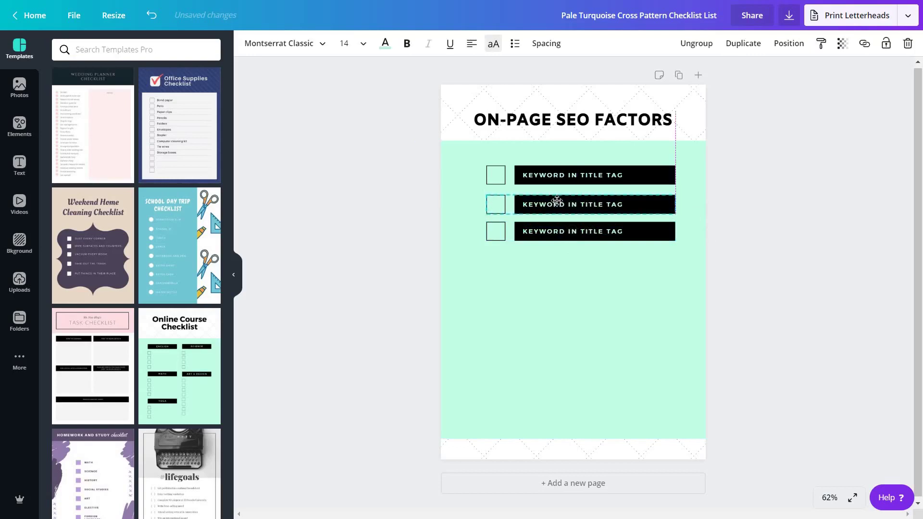
click(434, 213)
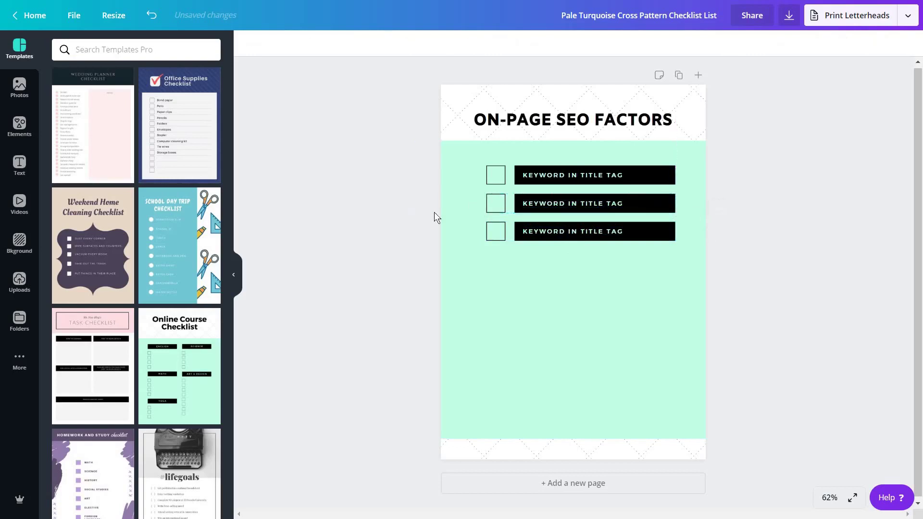
drag(692, 251, 474, 156)
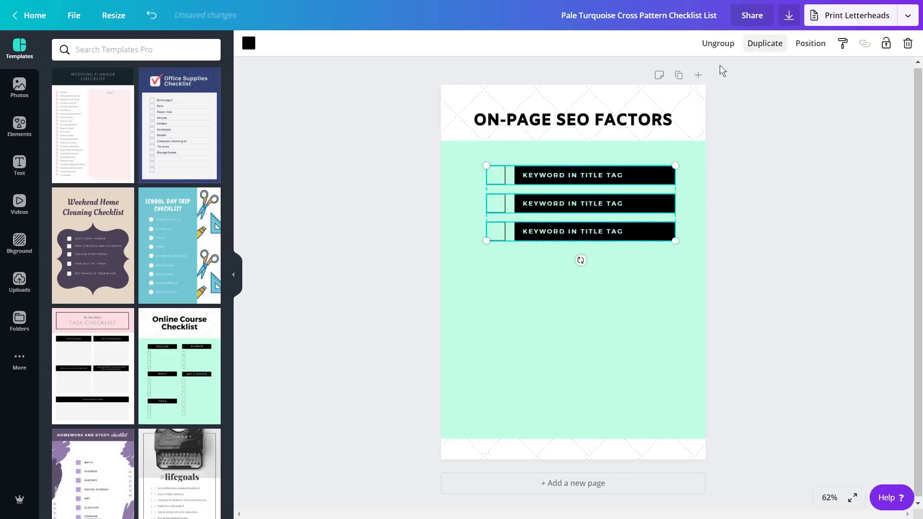
Duplicate the three-row block twice, stacking the copies beneath the original rows.
click(764, 44)
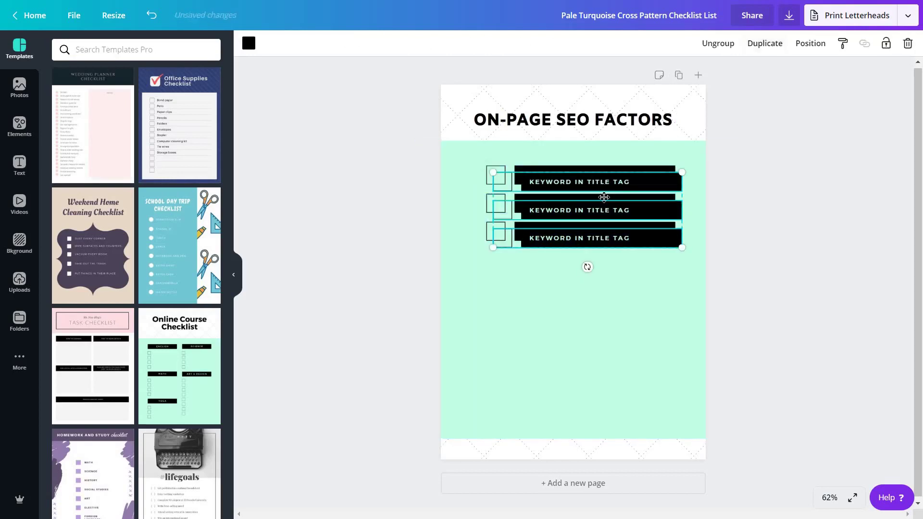
drag(593, 264, 597, 264)
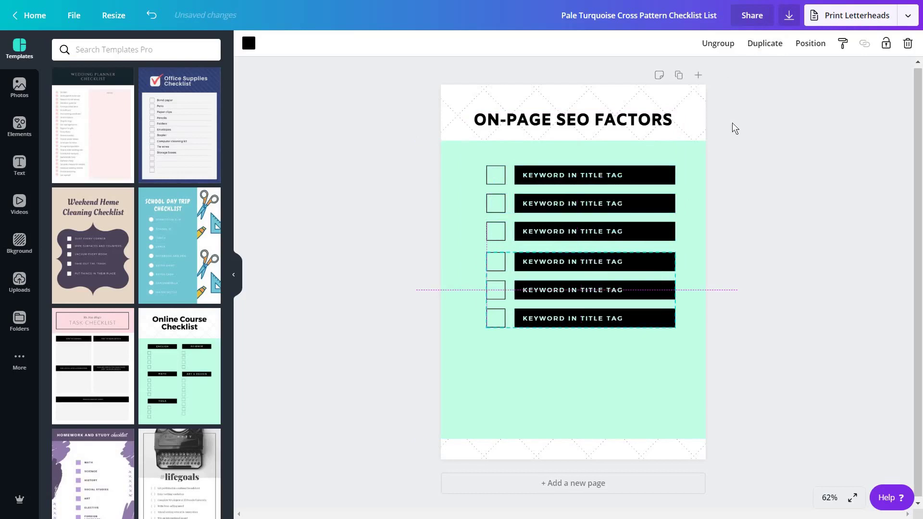
click(773, 49)
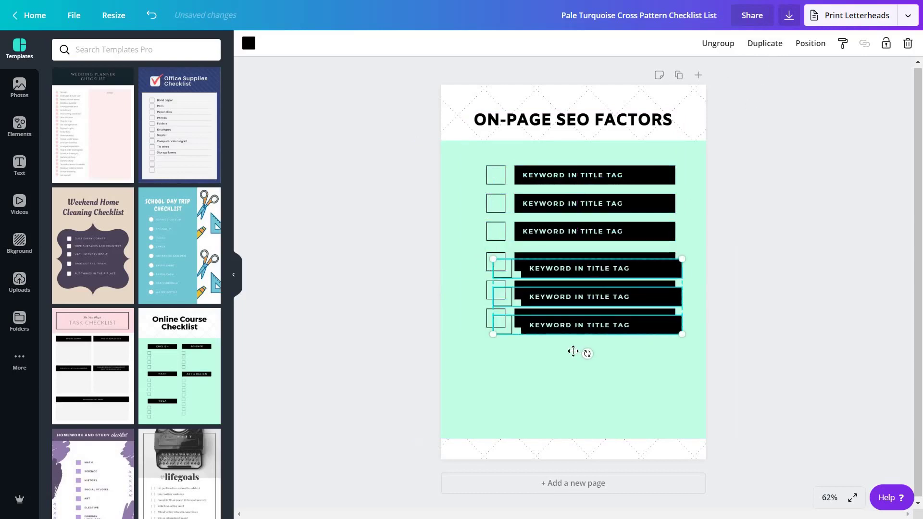
drag(573, 352, 573, 430)
key(Escape)
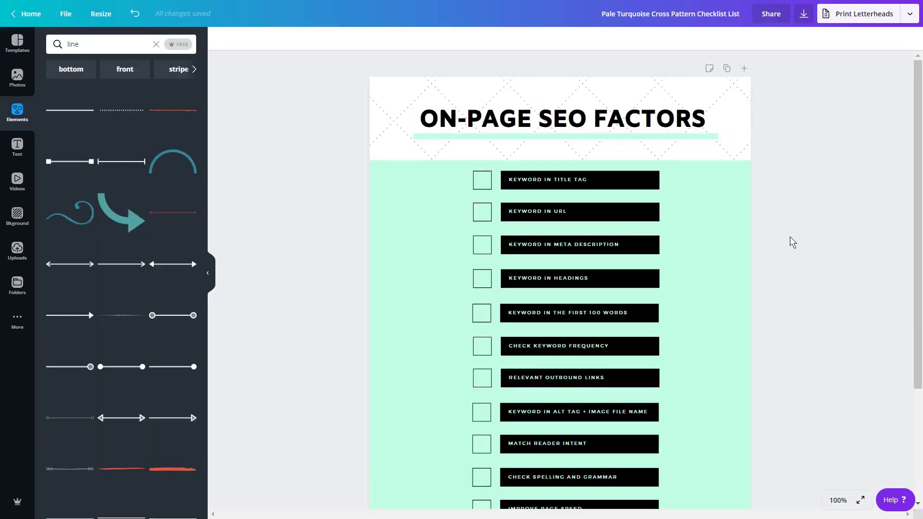
scroll(790, 236, down, 3)
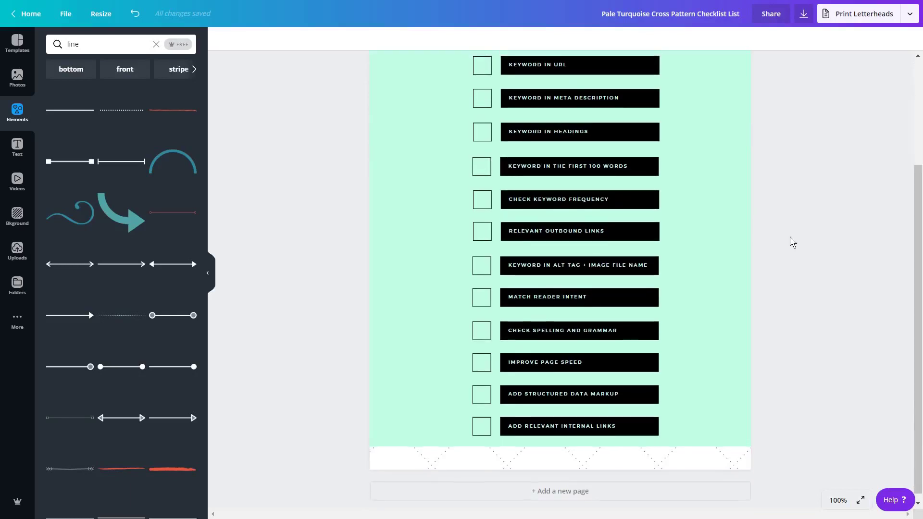
scroll(790, 237, up, 1)
scroll(789, 241, up, 3)
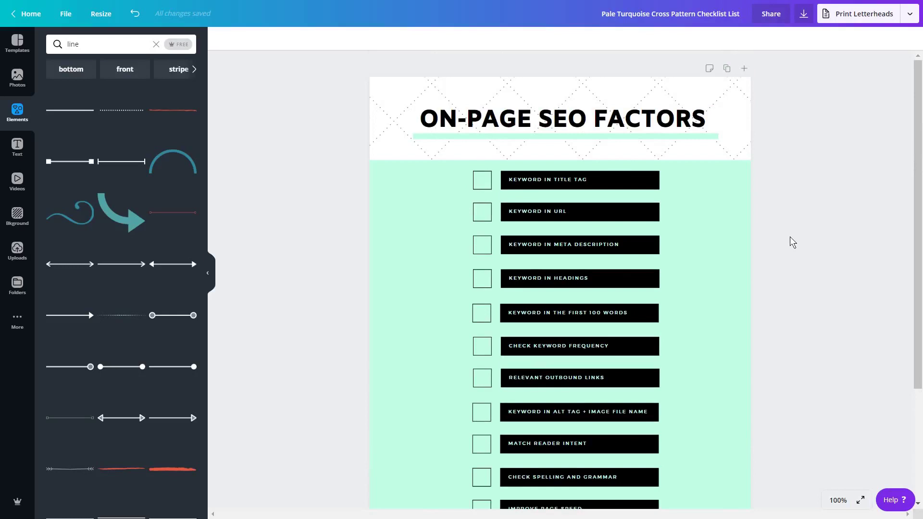
scroll(791, 243, down, 3)
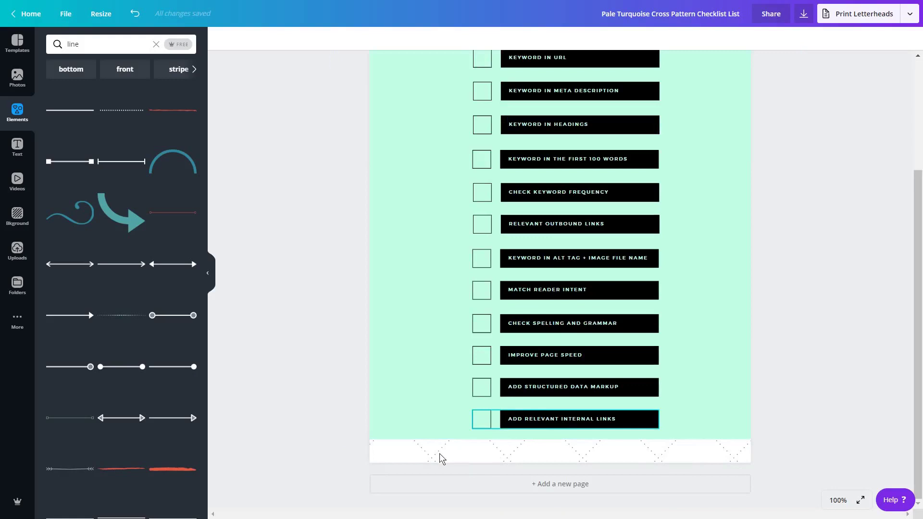
Add CONTENT WRITER & STRATEGIST to the footer credit and set it to size 6.
double_click(495, 453)
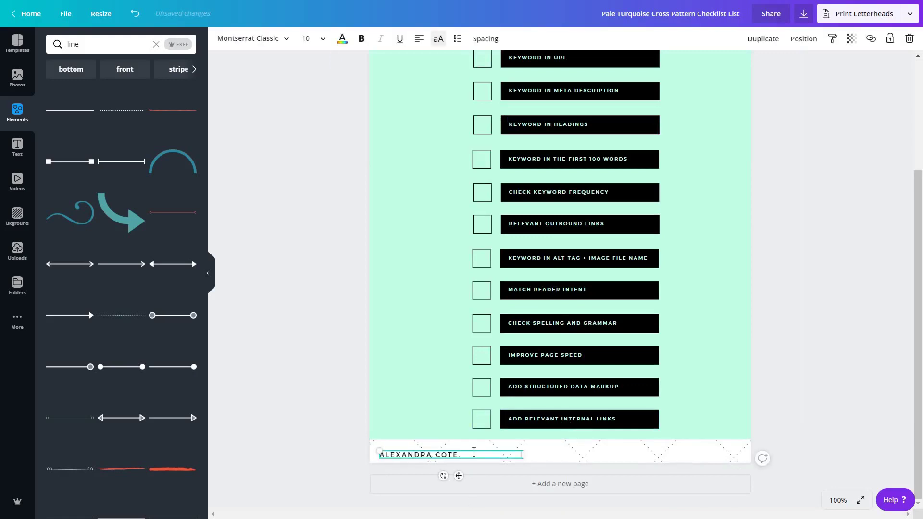
text( CONTENT WR)
text(ITER)
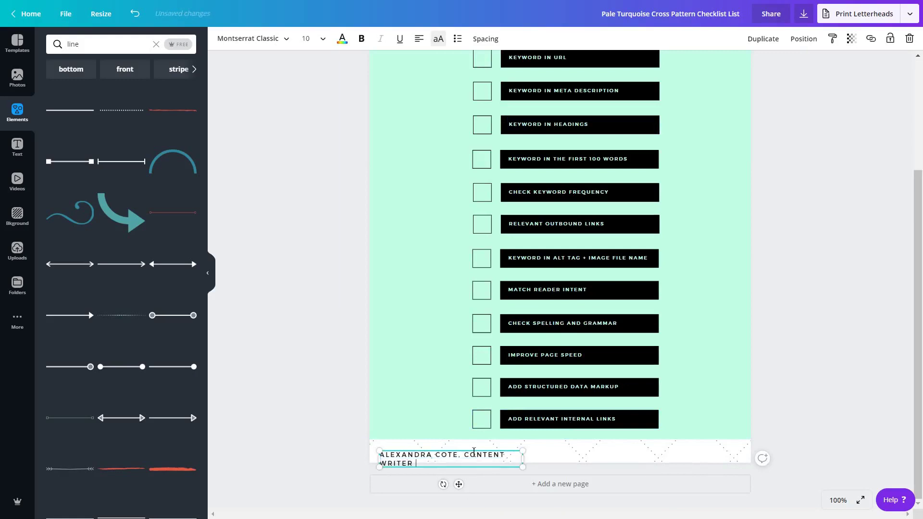
text( & STRATEGIST)
click(306, 38)
click(295, 303)
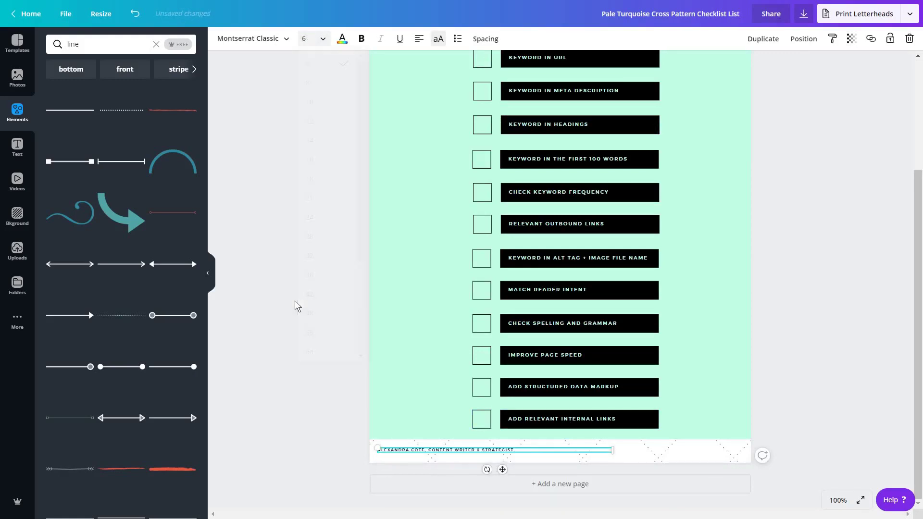
click(428, 447)
click(429, 452)
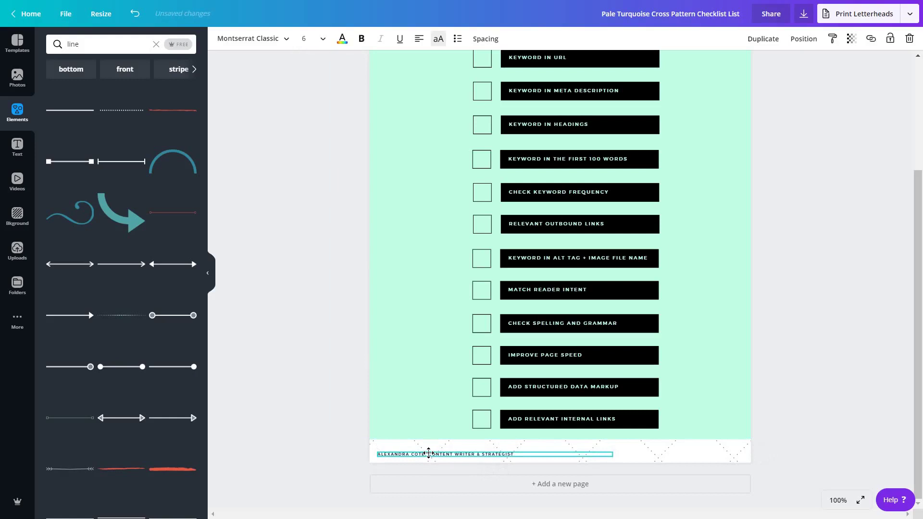
click(567, 404)
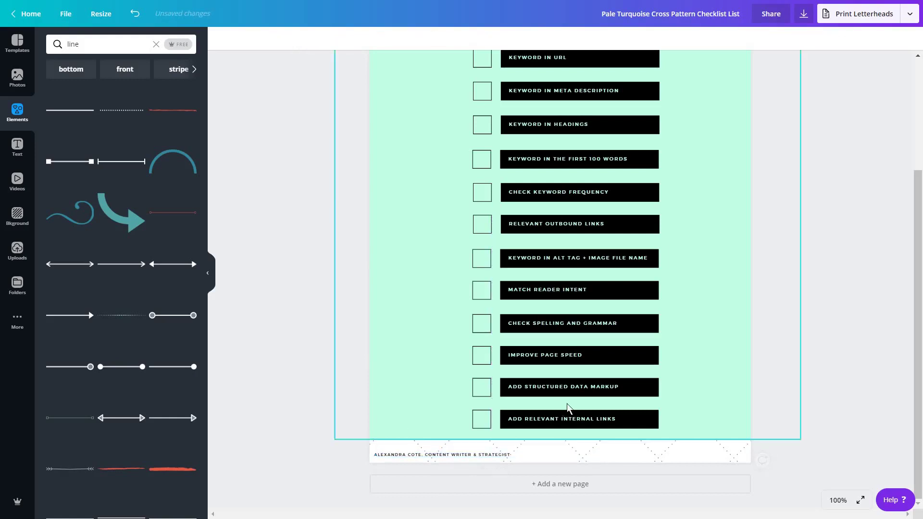
scroll(567, 405, up, 2)
scroll(566, 403, up, 1)
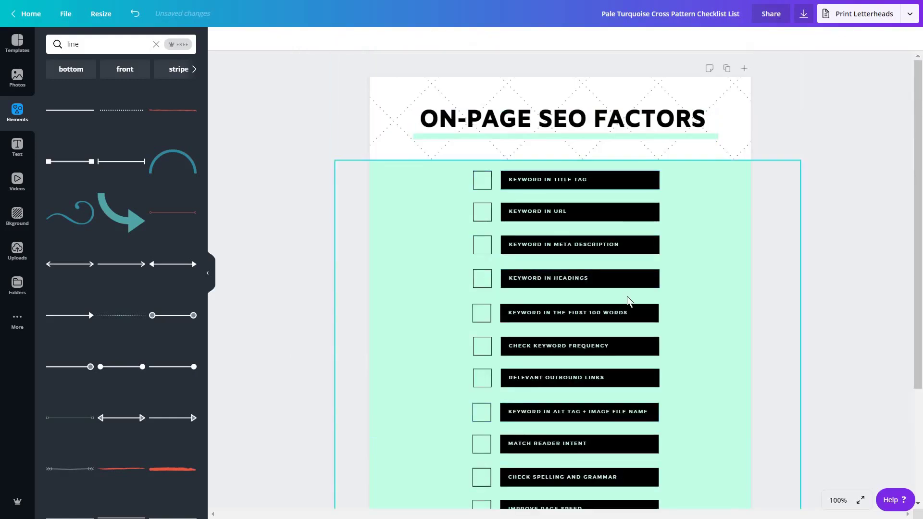
scroll(626, 297, down, 3)
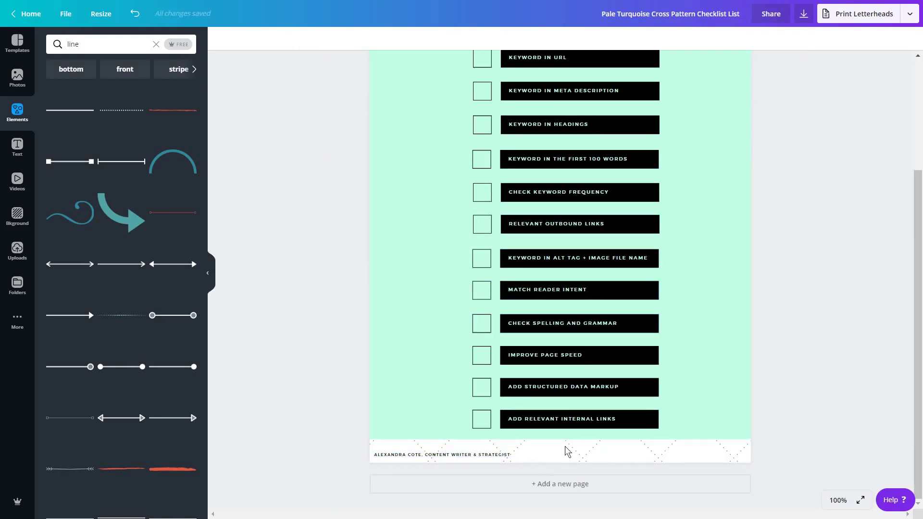
Place a copy of the footer credit on the right and zoom to 125%.
click(498, 461)
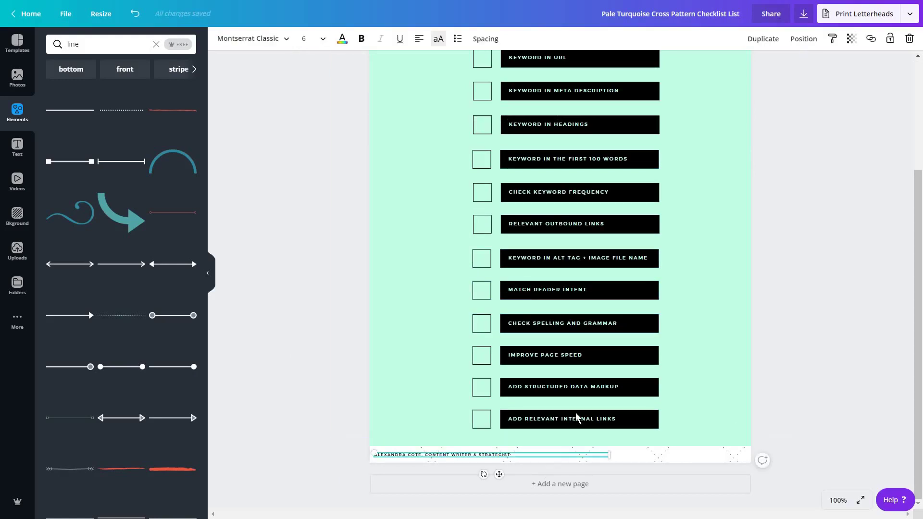
drag(498, 465, 706, 453)
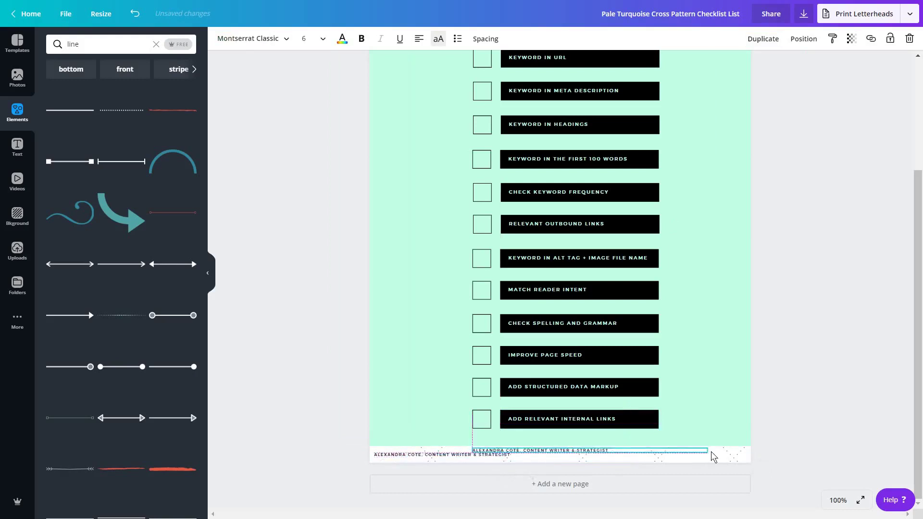
right_click(705, 453)
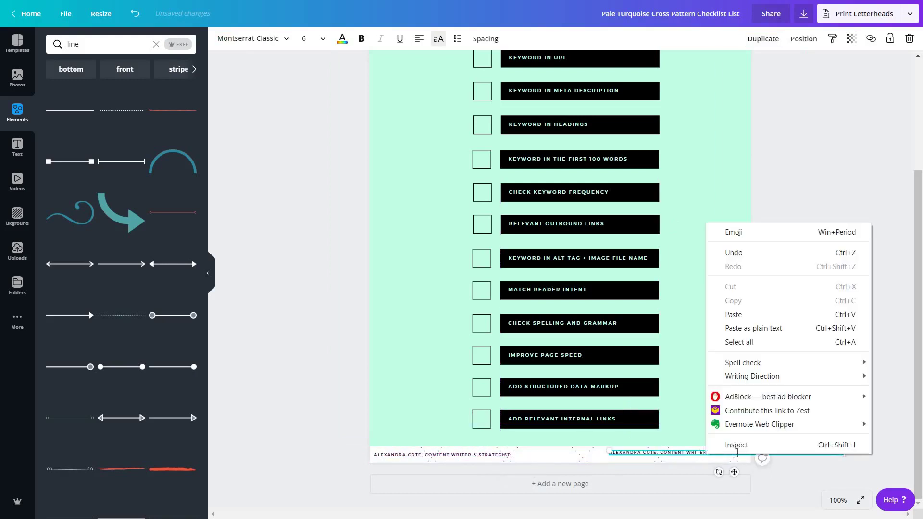
click(838, 499)
click(830, 330)
scroll(495, 480, down, 1)
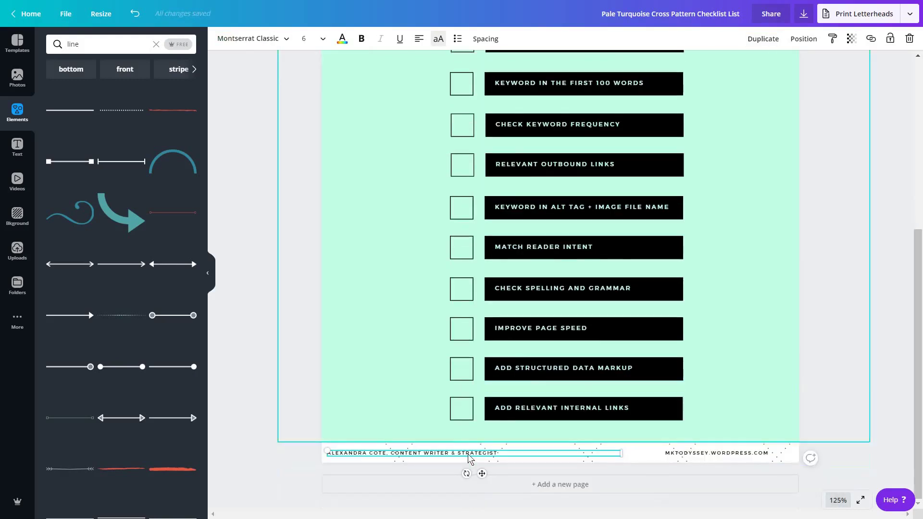
Nudge the author credit slightly right to align it in the footer.
drag(472, 452, 484, 452)
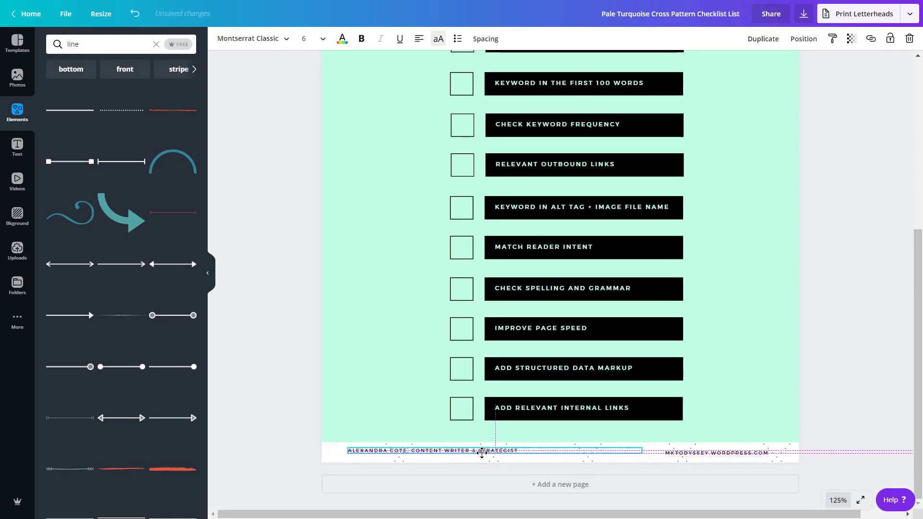
drag(485, 452, 490, 452)
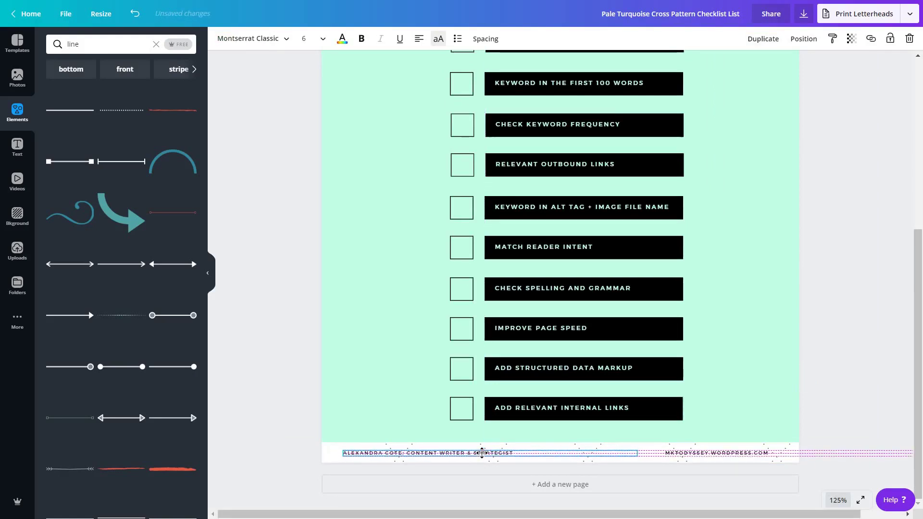
click(277, 418)
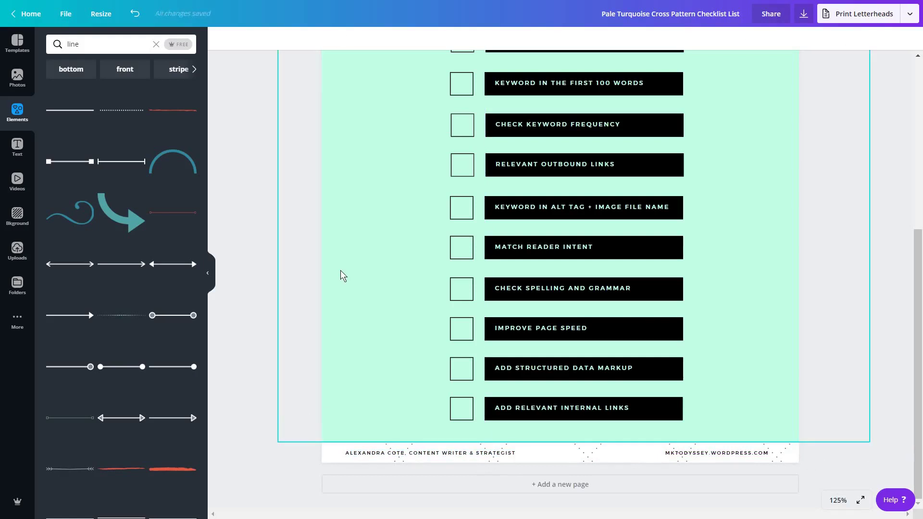
scroll(340, 270, up, 4)
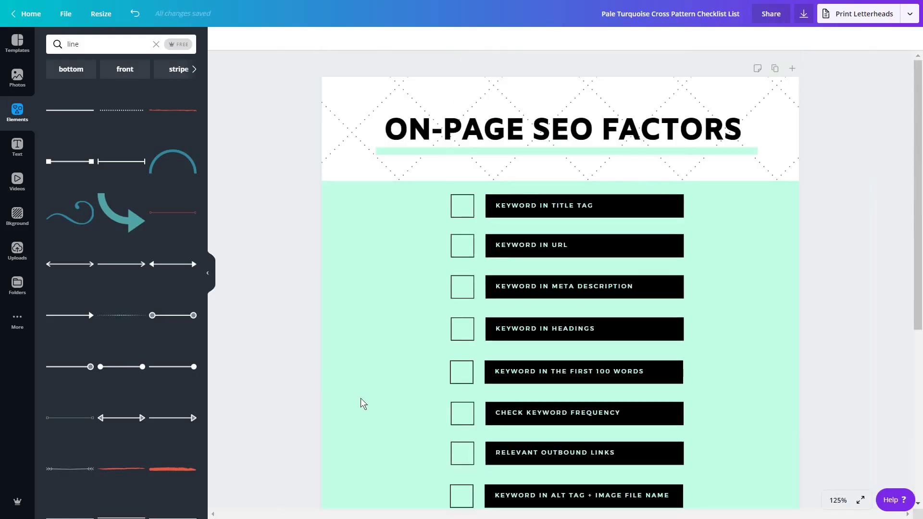
scroll(360, 404, down, 2)
scroll(361, 404, down, 3)
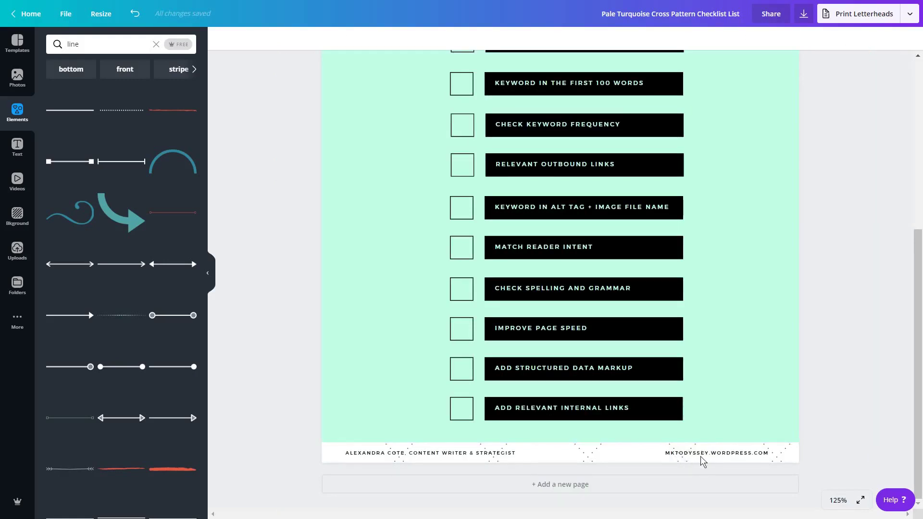
click(838, 499)
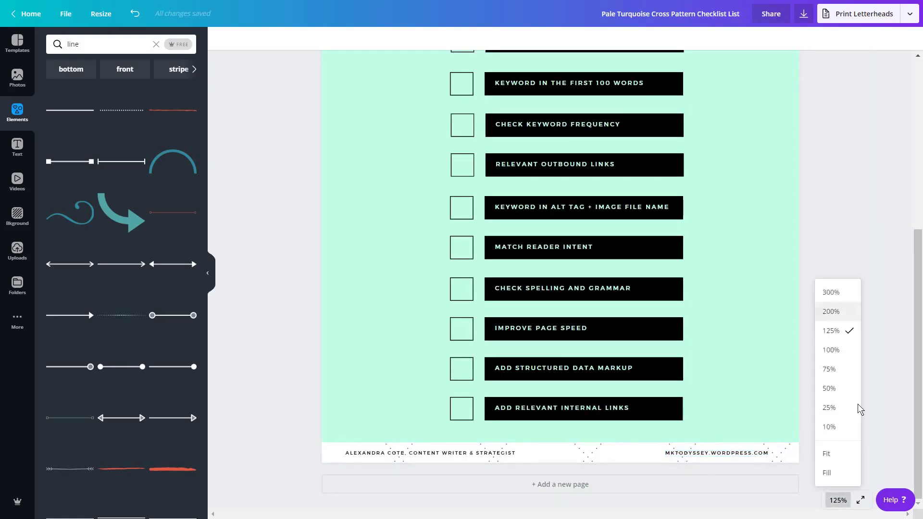
key(Return)
scroll(317, 449, down, 2)
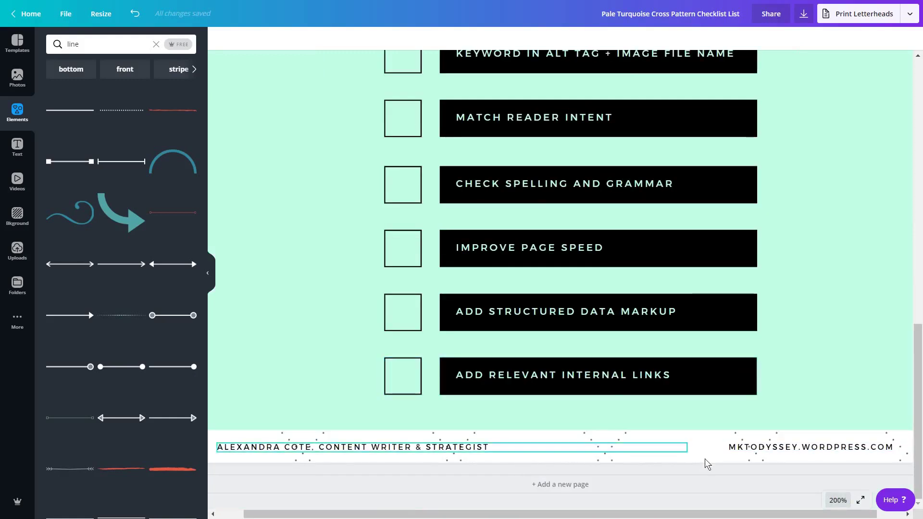
click(837, 499)
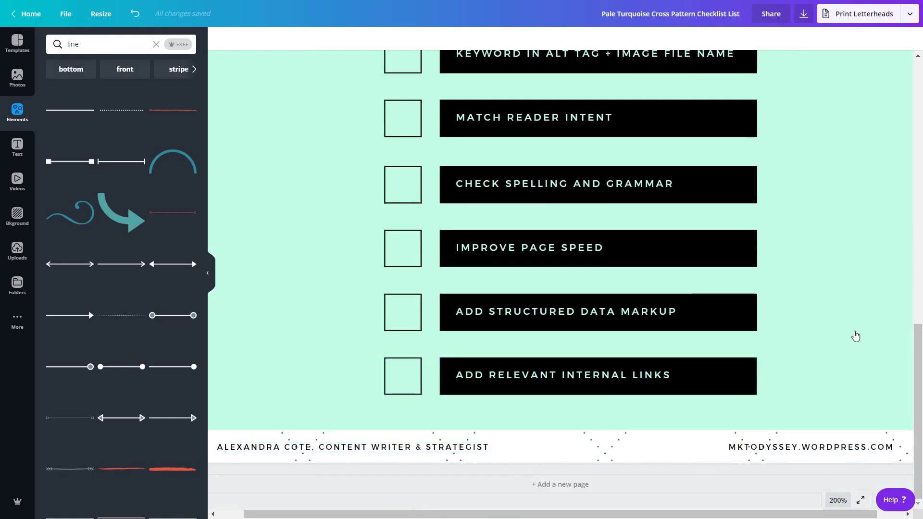
click(847, 333)
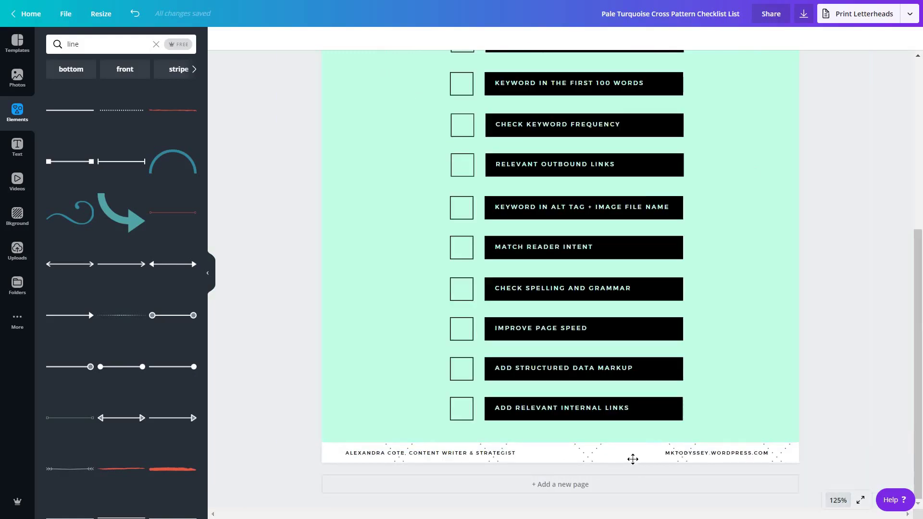
Exit background editing and duplicate the black 'Add Relevant Internal Links' row box.
double_click(632, 460)
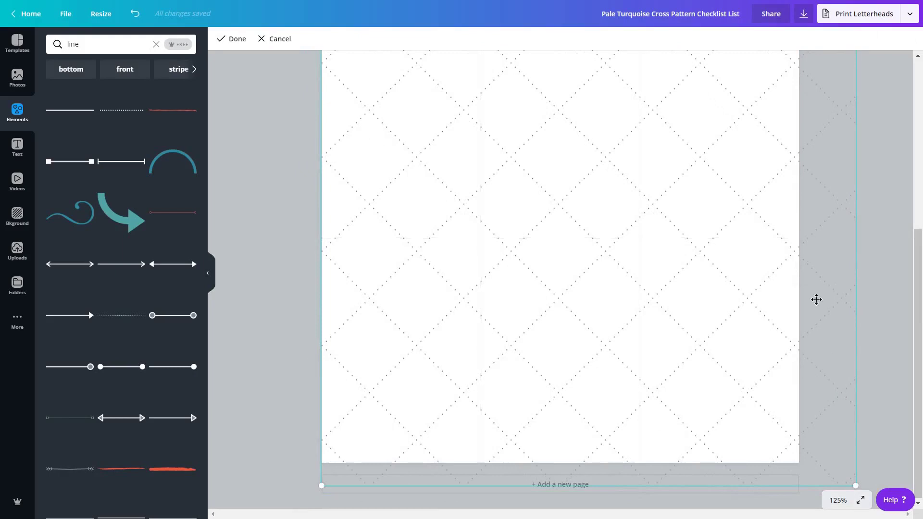
click(882, 316)
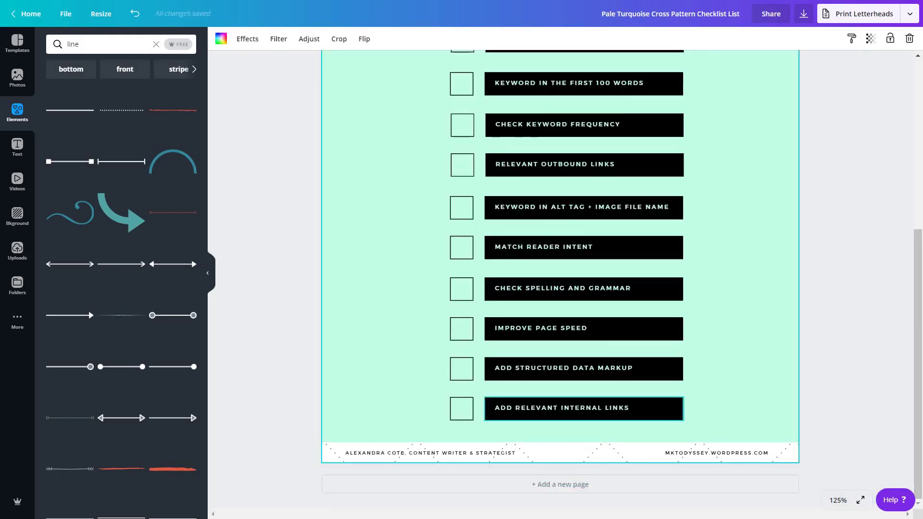
click(635, 408)
click(766, 40)
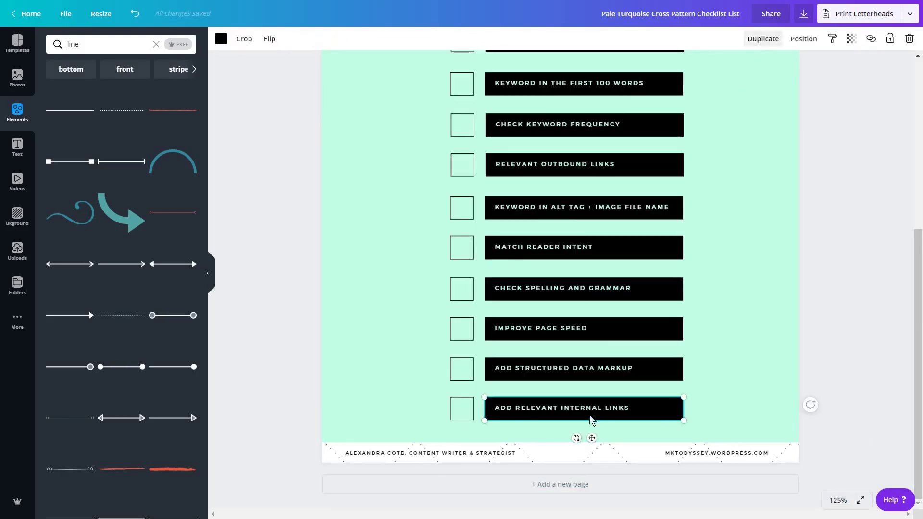
Make the copy white, place it behind the footer author line, and narrow it to fit.
click(221, 38)
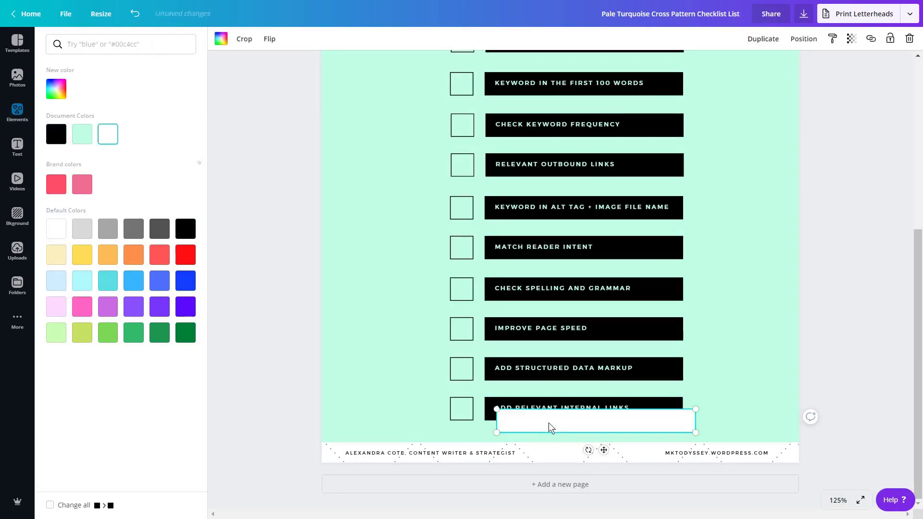
mouse_move(552, 413)
mouse_down()
mouse_move(512, 454)
mouse_move(491, 452)
mouse_up()
click(484, 456)
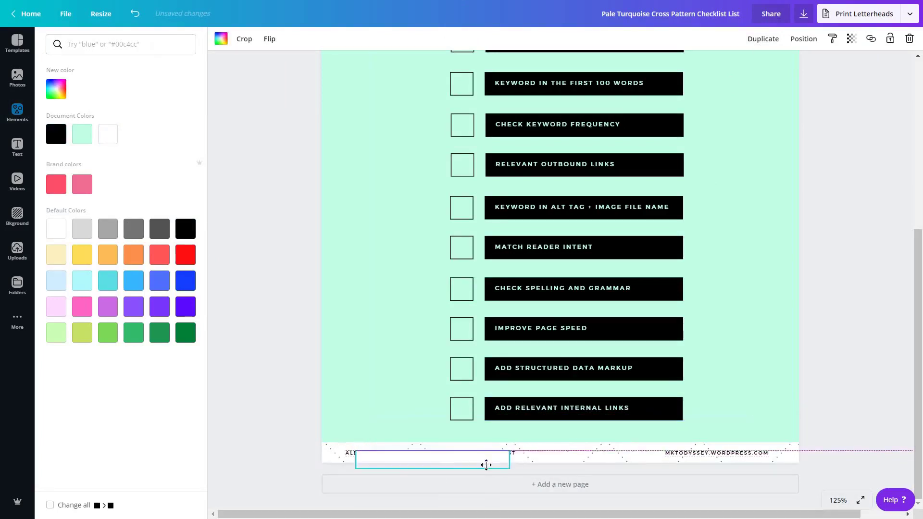
click(800, 39)
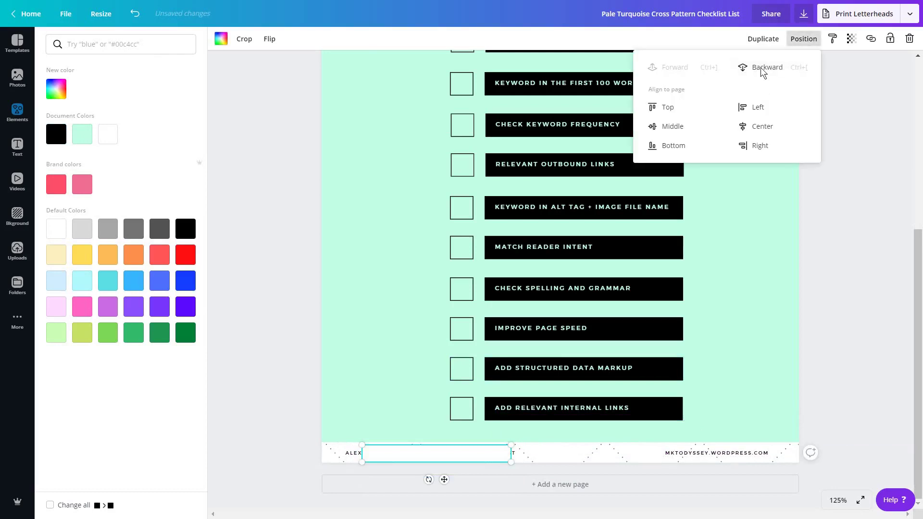
click(760, 68)
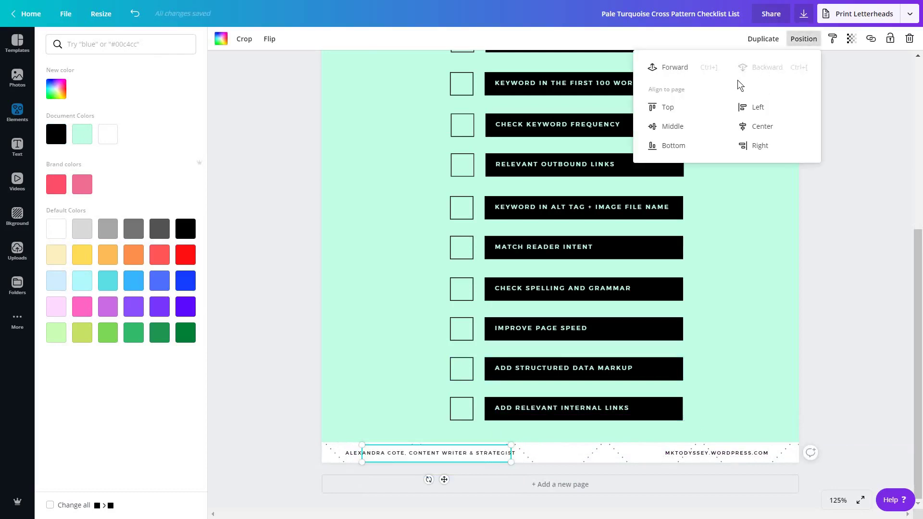
click(426, 470)
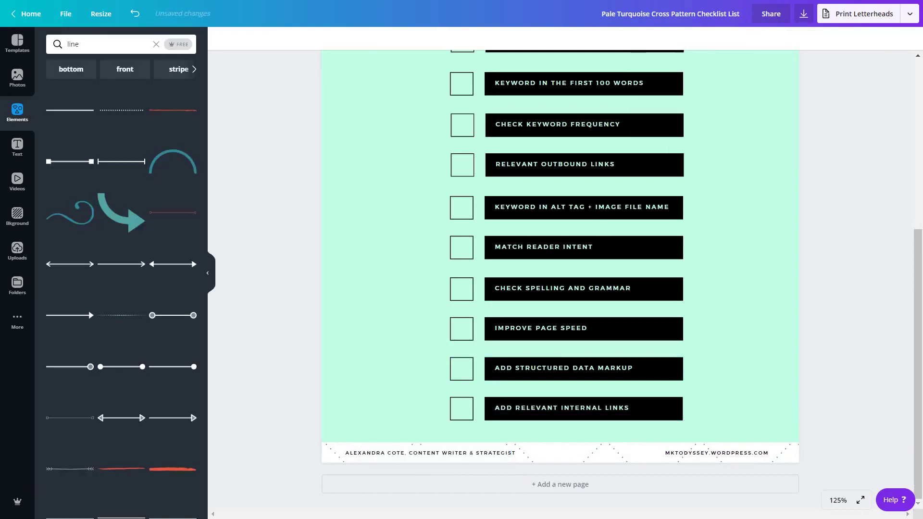
click(517, 458)
mouse_move(518, 454)
mouse_down()
mouse_move(474, 452)
mouse_move(459, 468)
mouse_up()
click(458, 467)
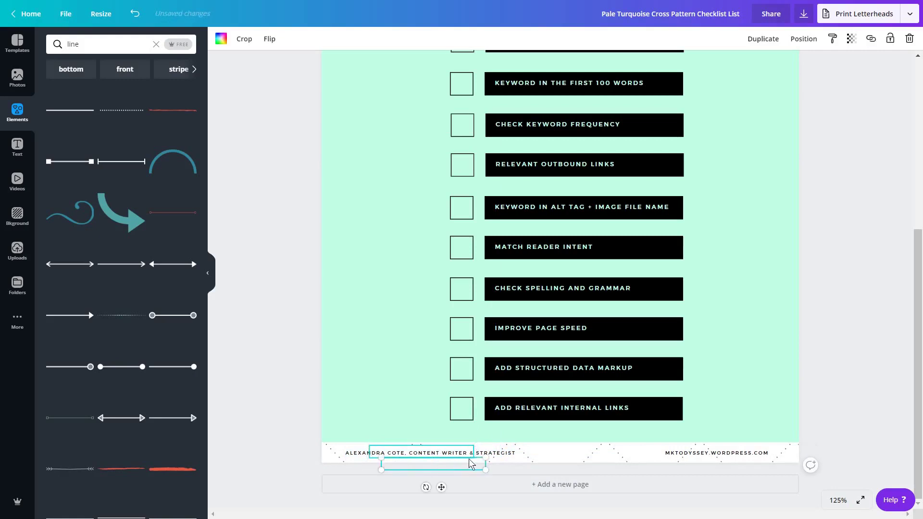
Add a matching white strip sized to fit behind the website address.
drag(468, 459, 727, 451)
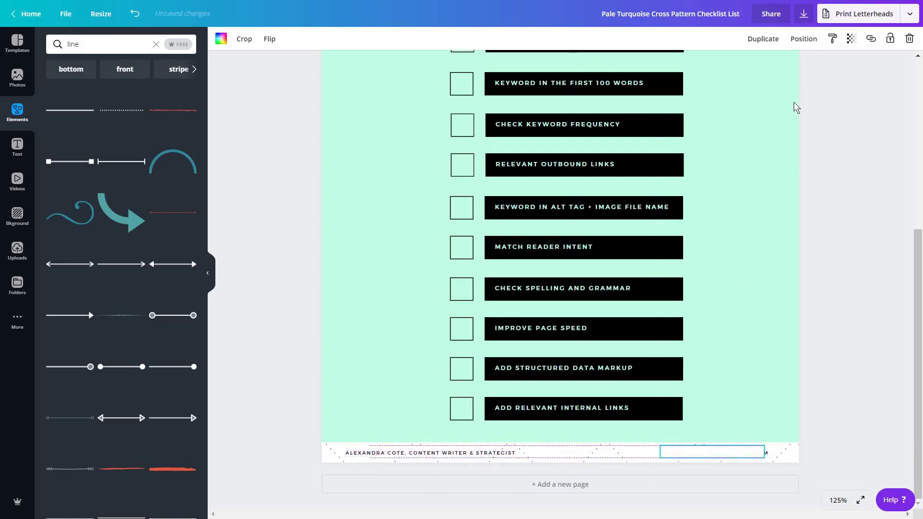
click(803, 38)
drag(763, 451, 743, 447)
click(848, 414)
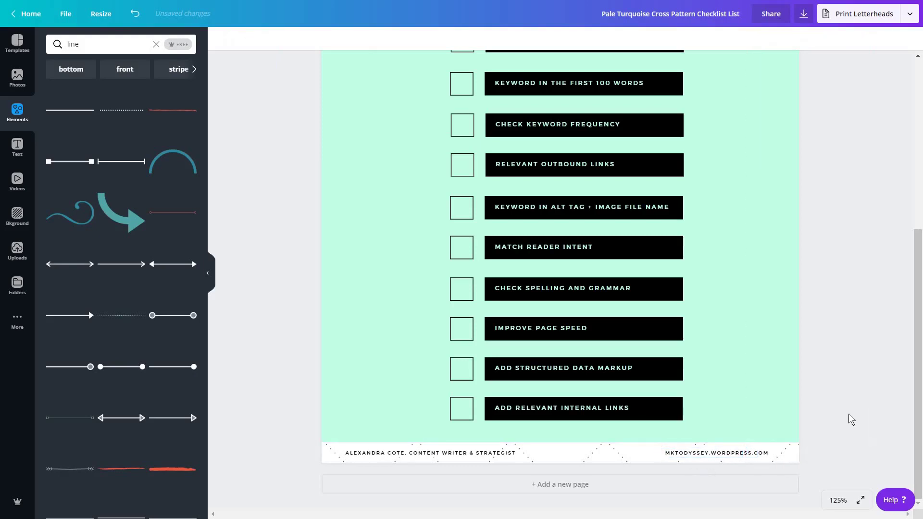
scroll(852, 313, up, 5)
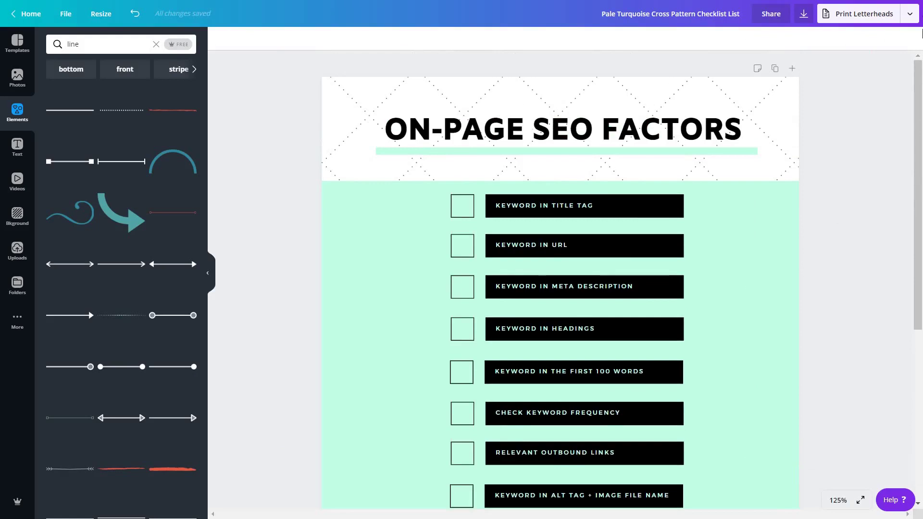
Download the SEO checklist as a PDF Print file.
click(907, 20)
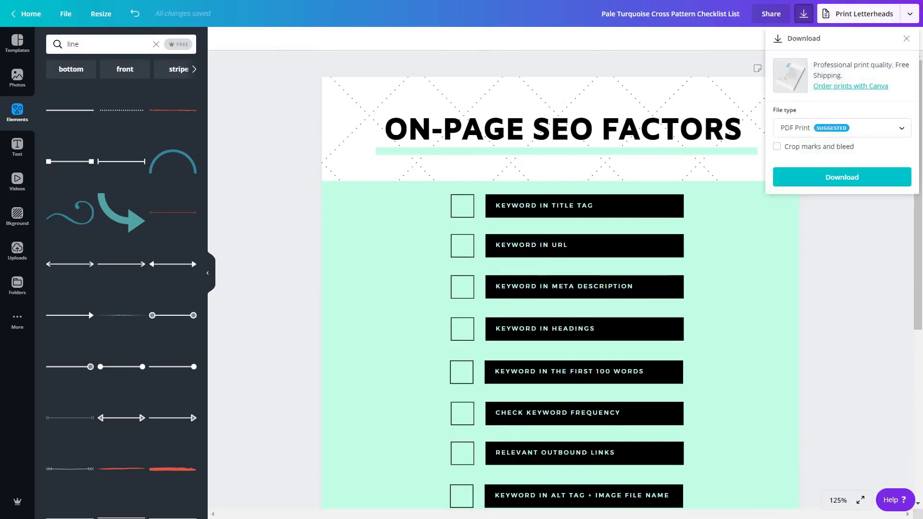
click(833, 137)
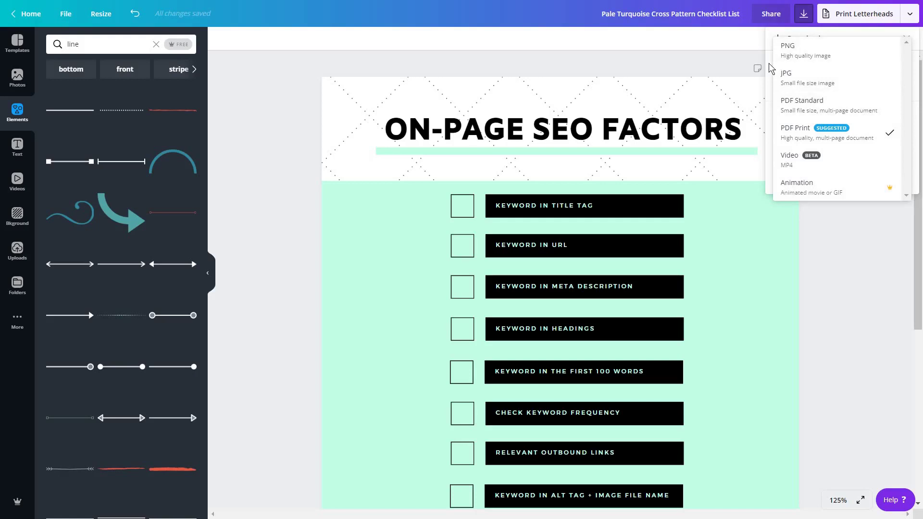
click(799, 135)
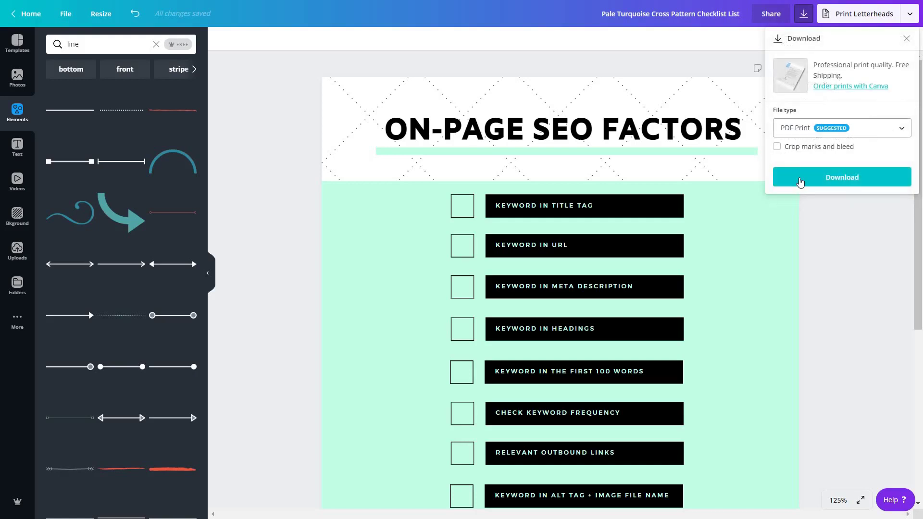
click(830, 252)
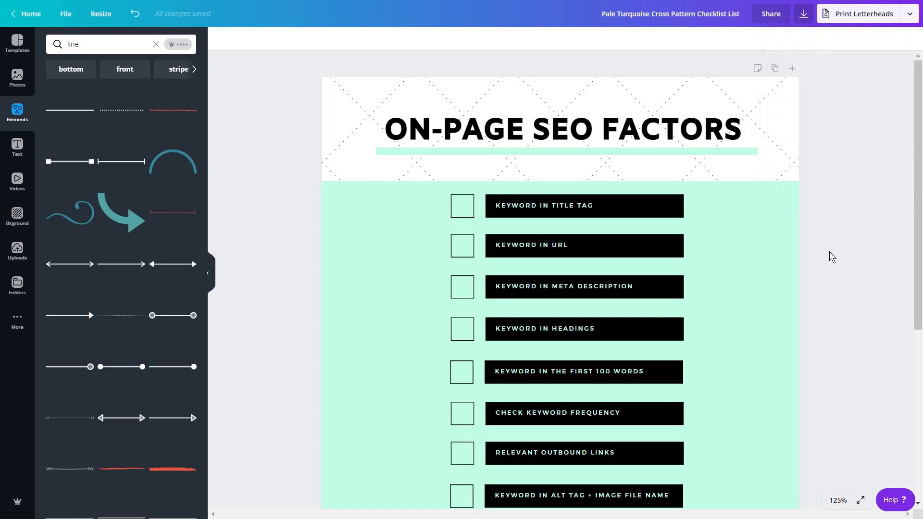